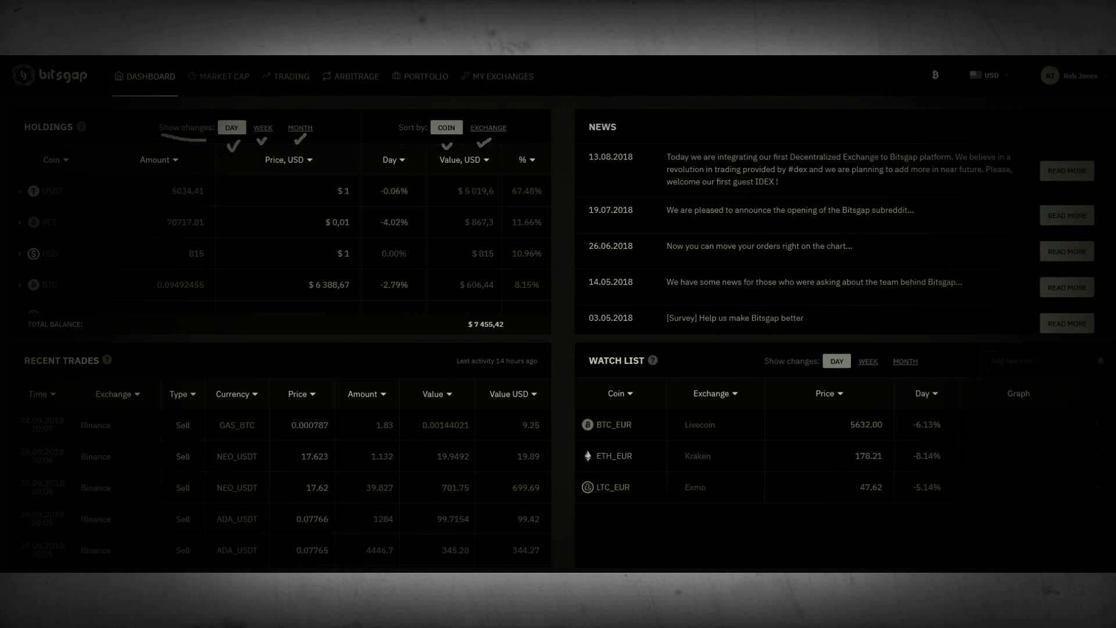
Search the watch list's coin field for "xrp usdt" and shorten the search to "xrp".
left_click(263, 131)
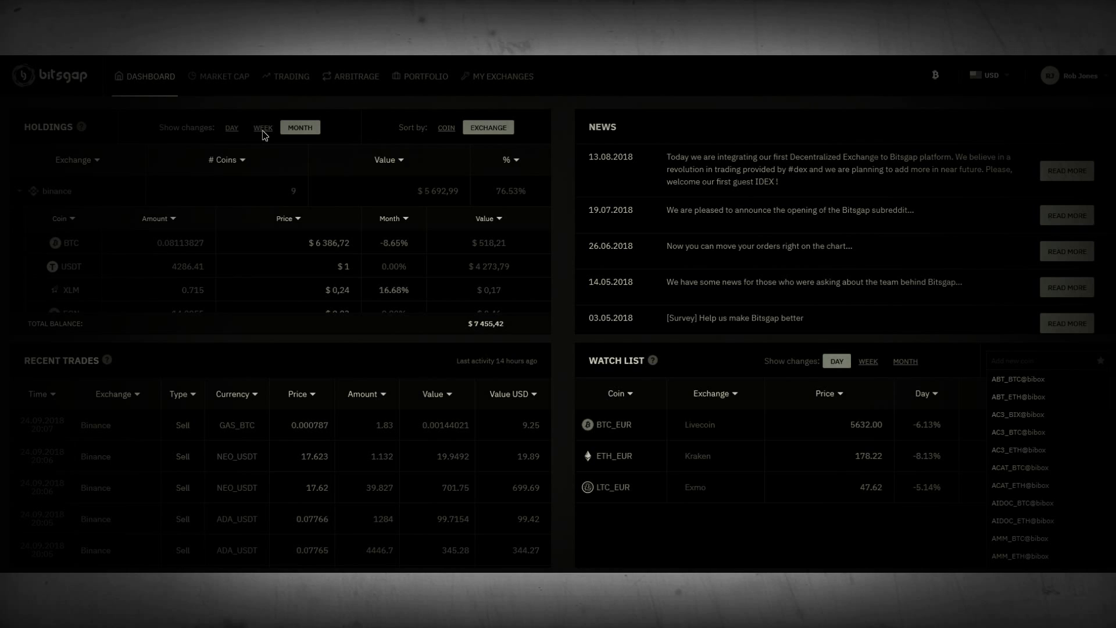
type("xrp")
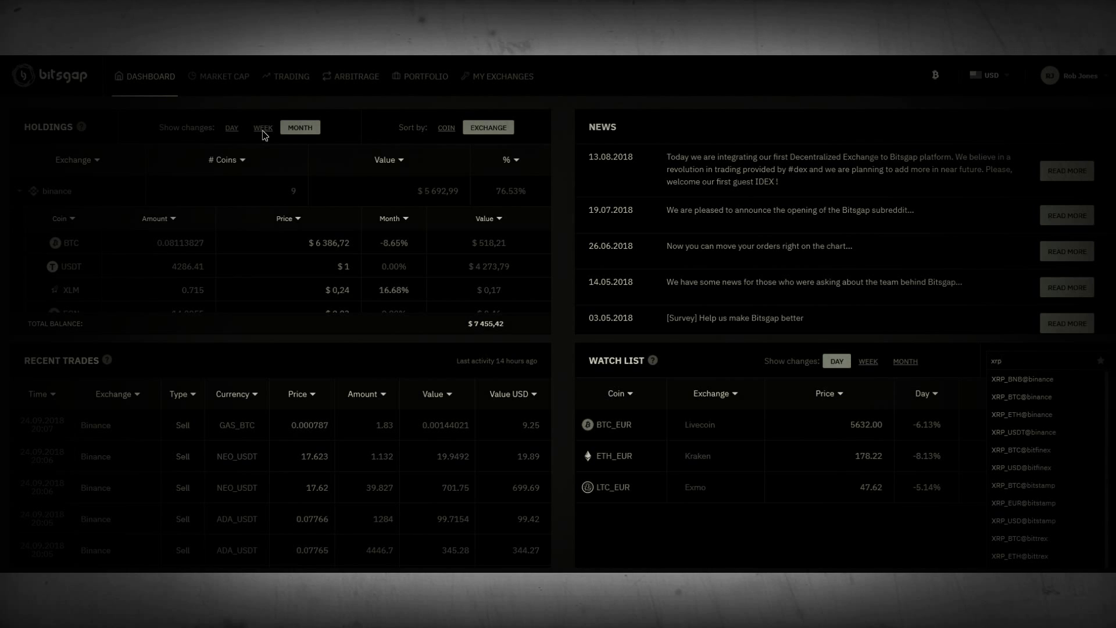
type(" usdt")
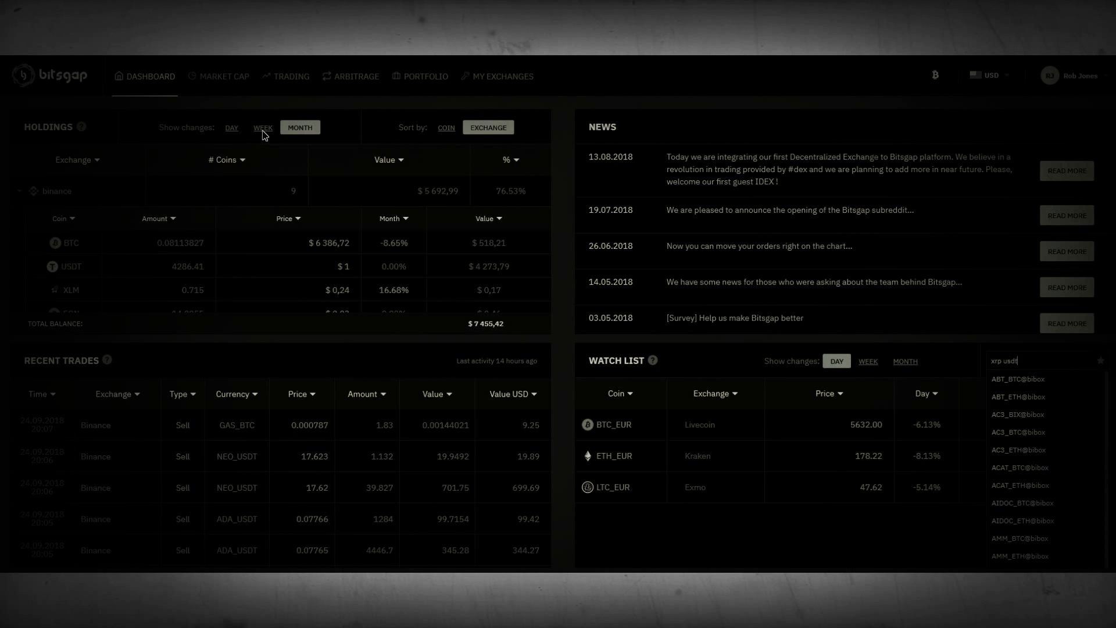
scroll(1046, 467, "down", 5)
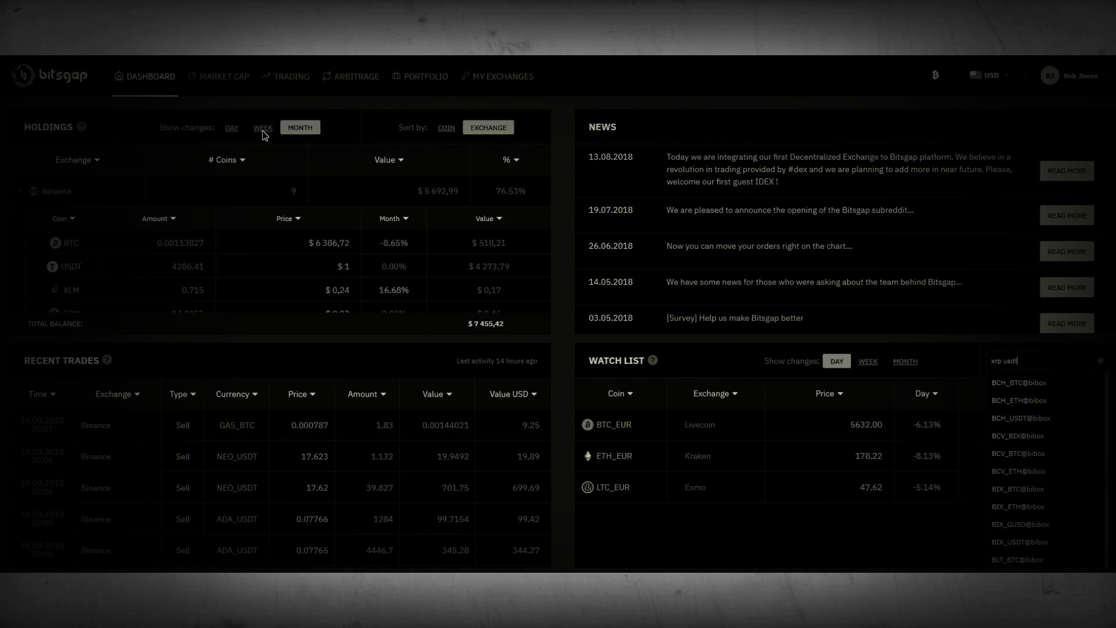
key("BackSpace")
key("BackSpace")
key("BackSpace")
key("BackSpace")
key("BackSpace")
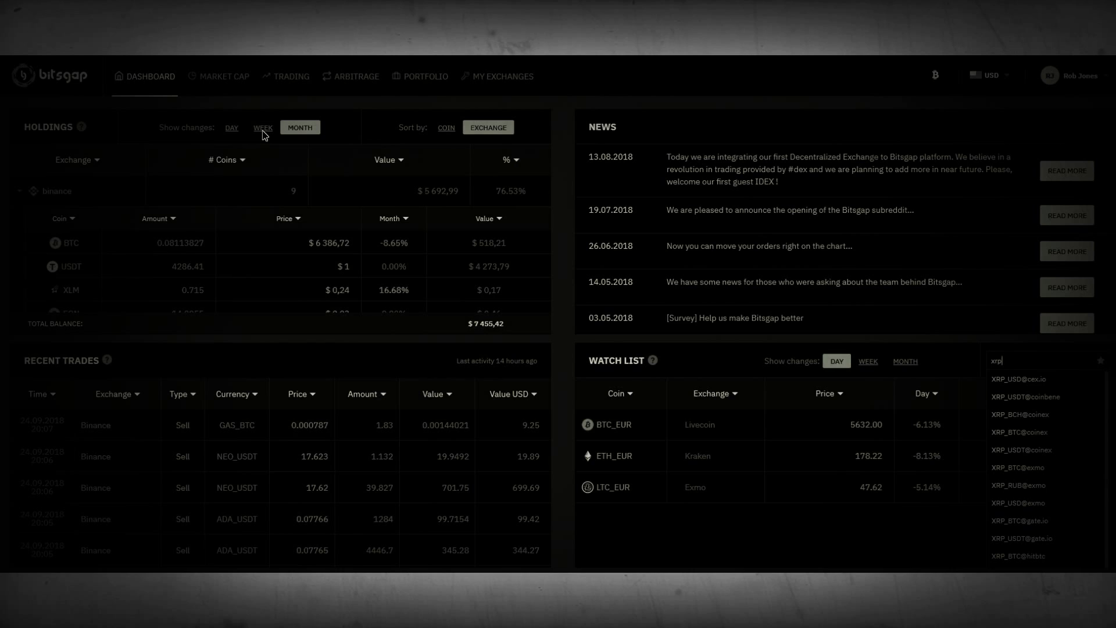
key("Return")
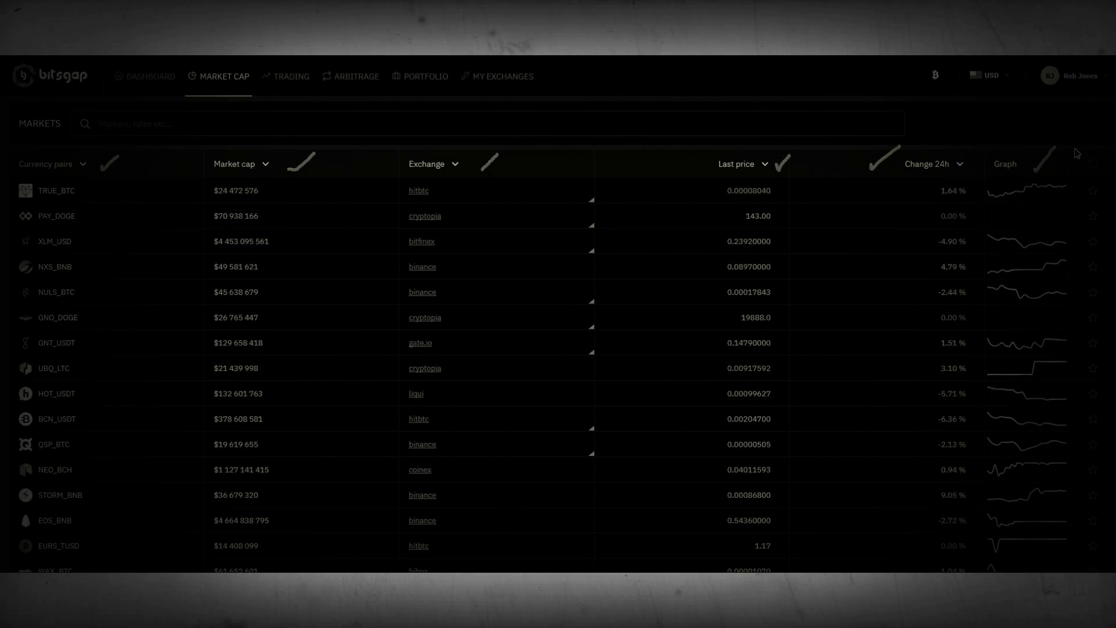
Expand the TRUE_BTC row in the markets table to list every exchange that trades it.
mouse_move(1075, 190)
left_mouse_down()
mouse_move(1096, 176)
mouse_move(1106, 190)
mouse_move(1101, 210)
mouse_move(1079, 197)
left_mouse_up()
mouse_move(599, 201)
left_mouse_down()
mouse_move(618, 185)
mouse_move(605, 214)
mouse_move(593, 200)
left_mouse_up()
left_click(556, 192)
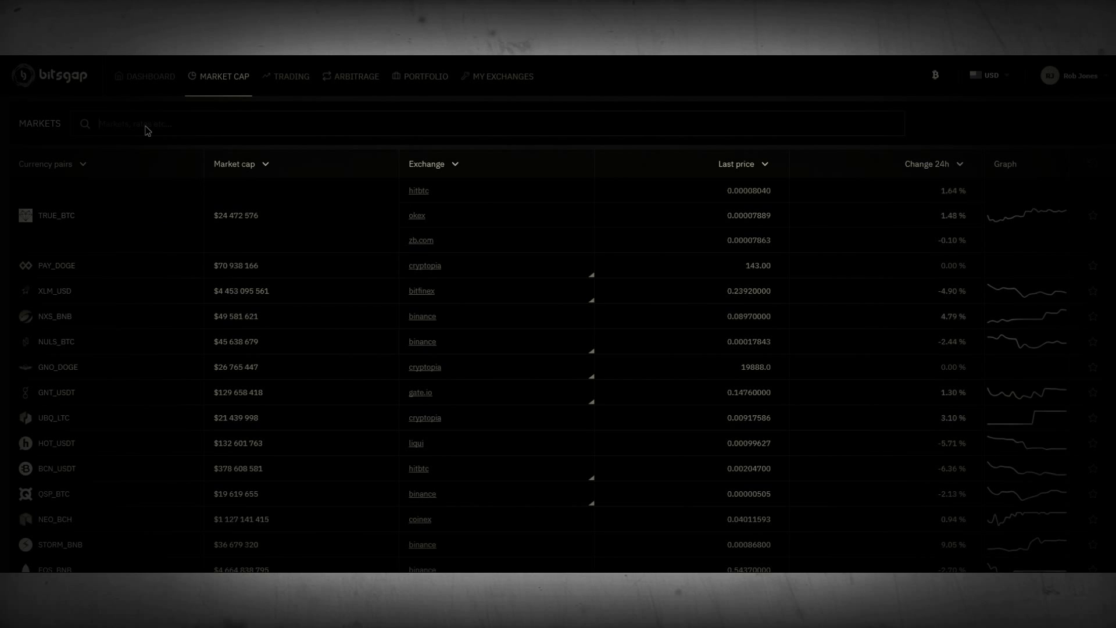
Filter the markets list by "usd" and look through the matching currency pairs.
type("usd")
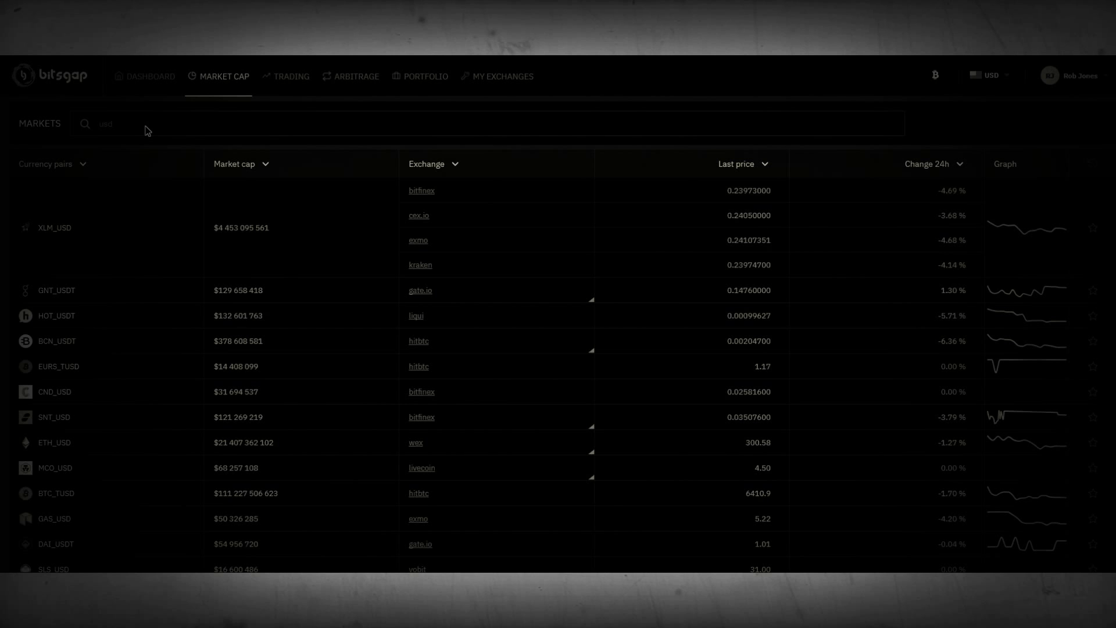
scroll(148, 131, "down", 3)
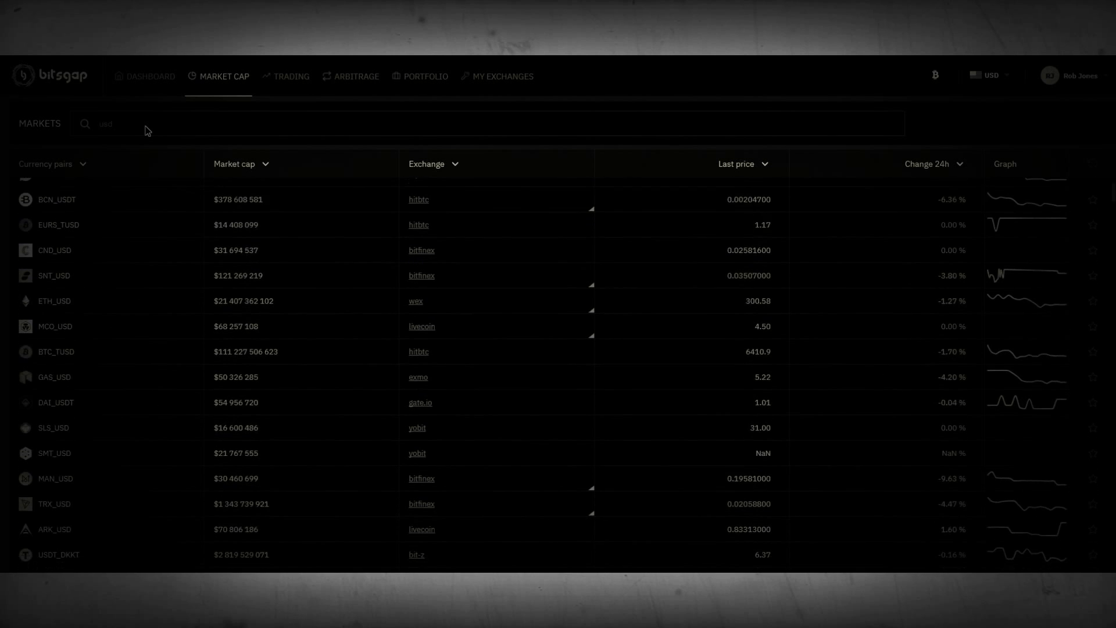
scroll(148, 131, "down", 3)
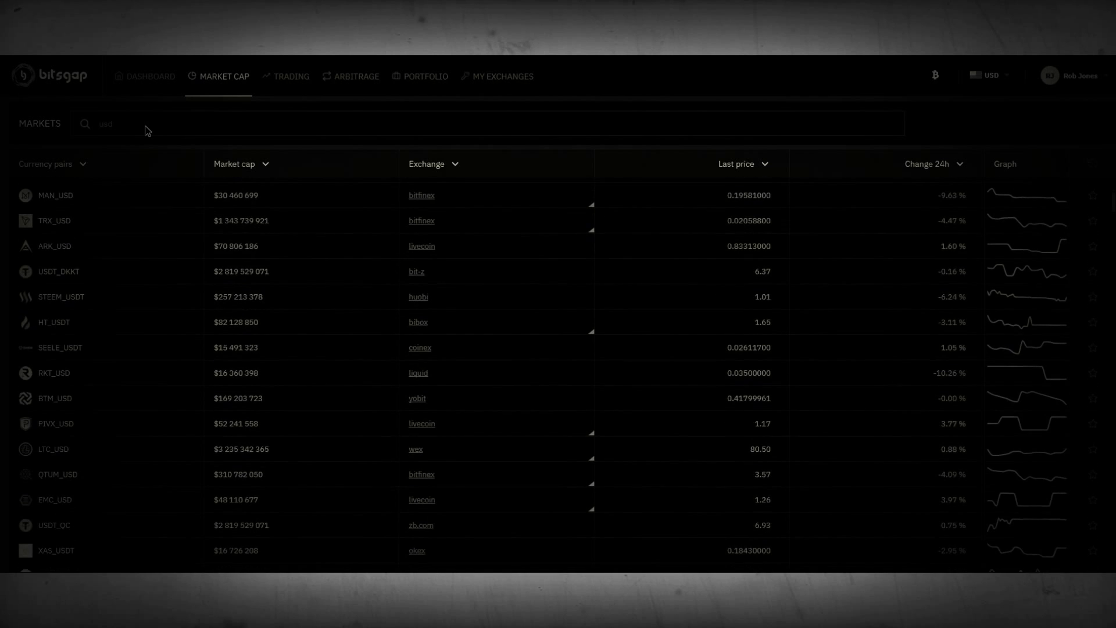
scroll(147, 131, "down", 7)
scroll(147, 131, "up", 7)
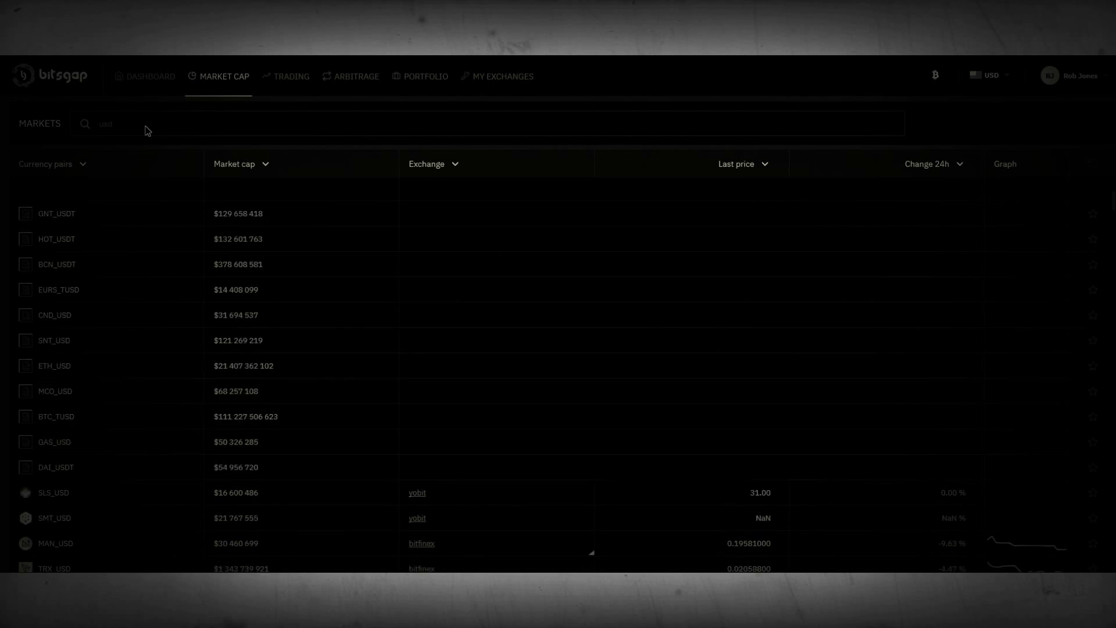
Filter the markets list by the exchange name "kraken" and browse its currency pairs.
double_click(145, 127)
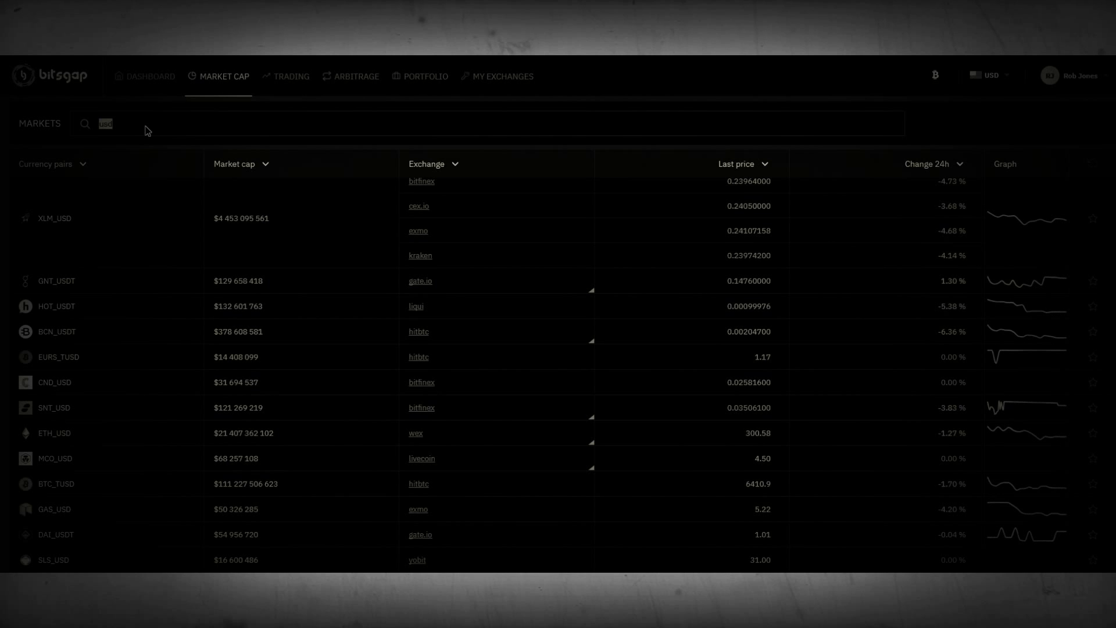
type("kraken")
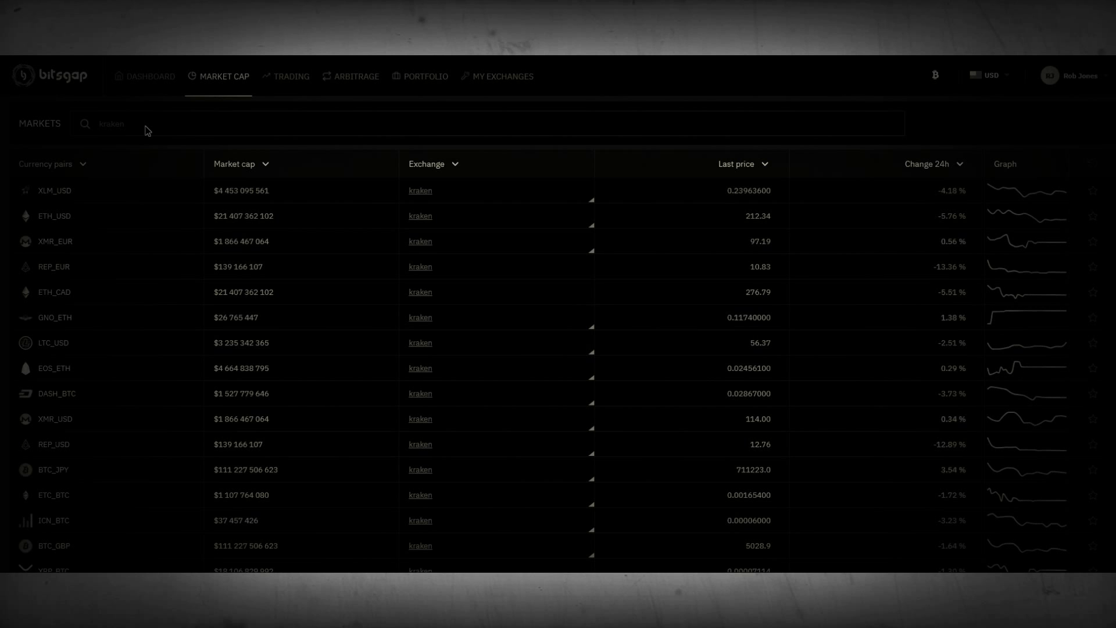
scroll(147, 130, "down", 4)
scroll(147, 130, "down", 4)
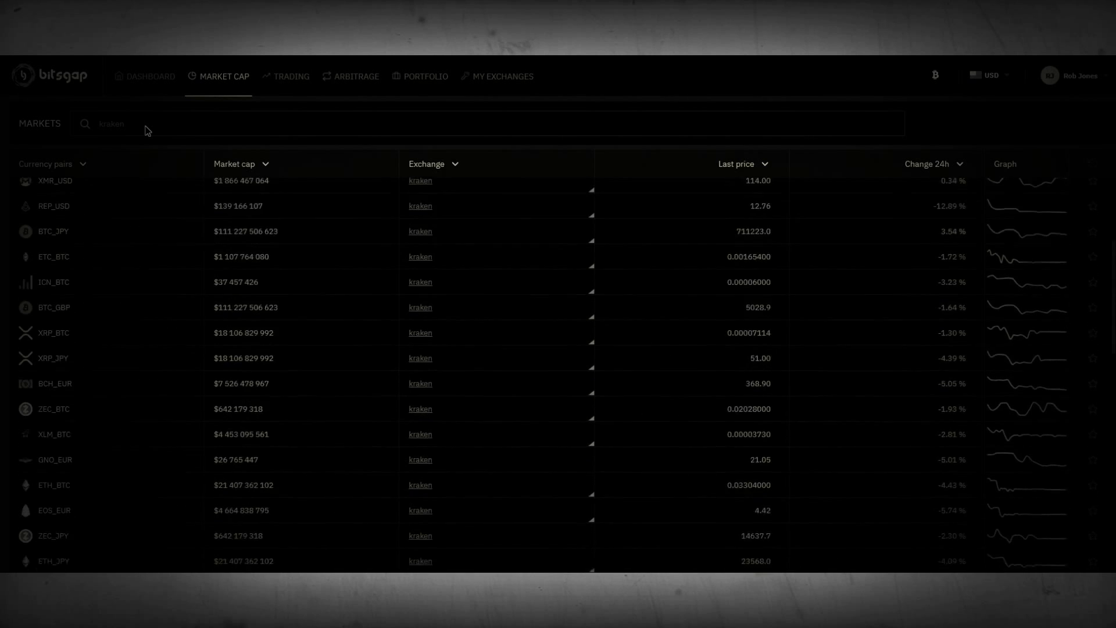
scroll(148, 130, "down", 4)
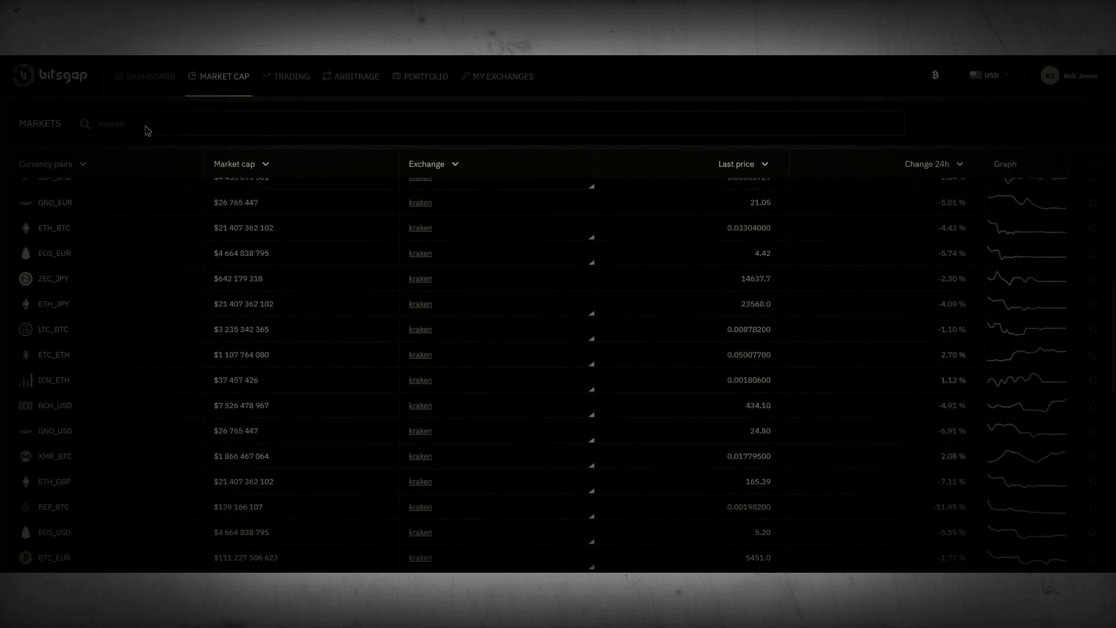
scroll(148, 131, "down", 4)
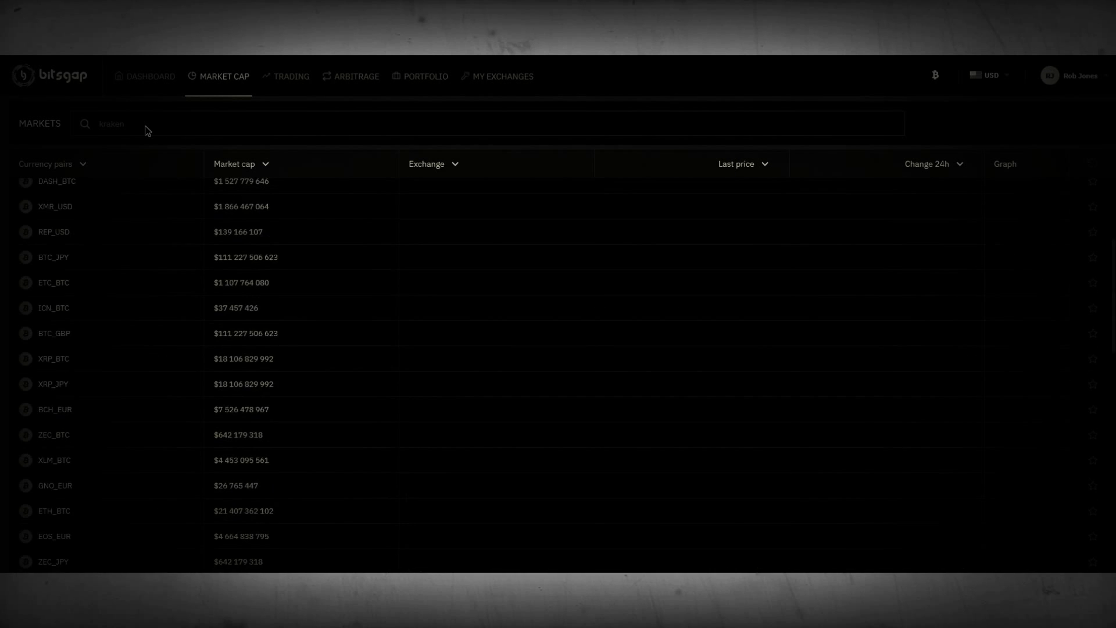
Filter the markets list by several currencies at once with "usd,usdt,eth".
double_click(148, 130)
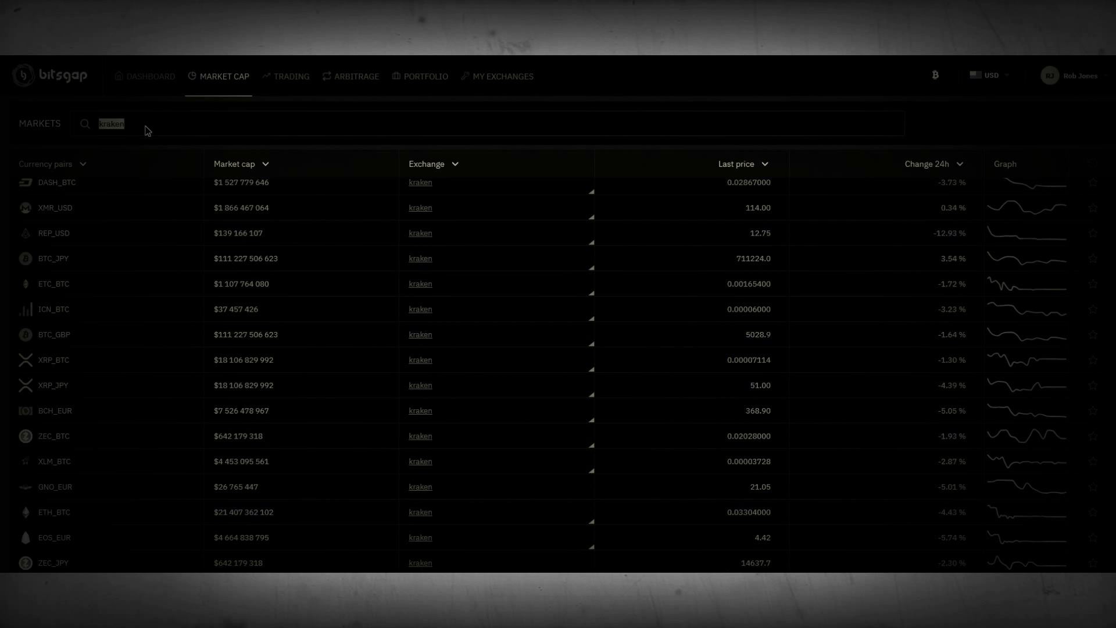
type("usd")
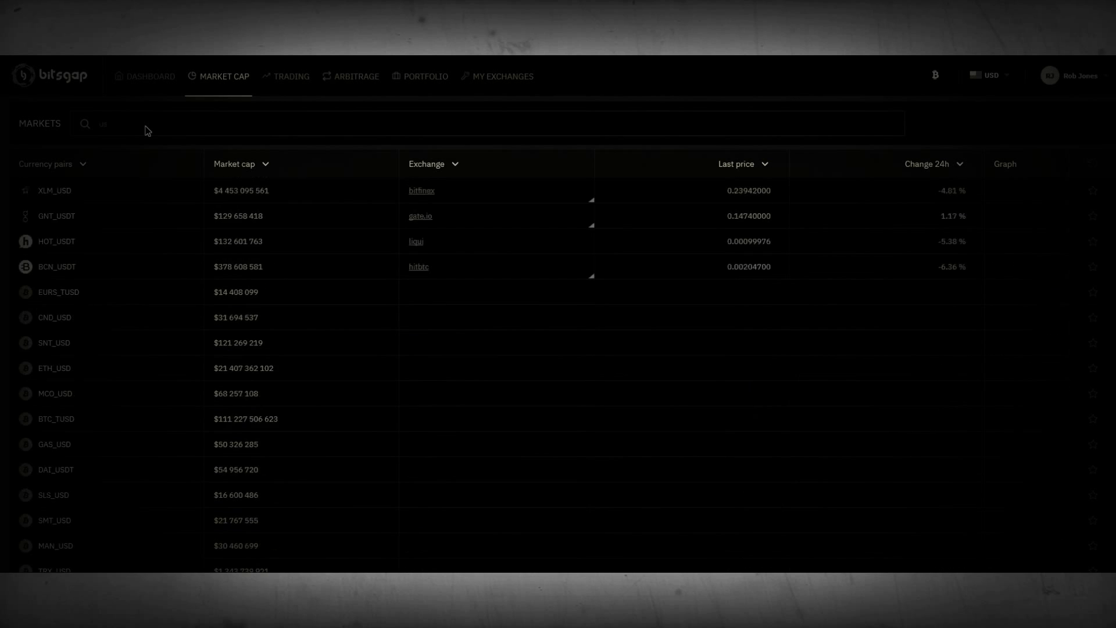
type(",usdt")
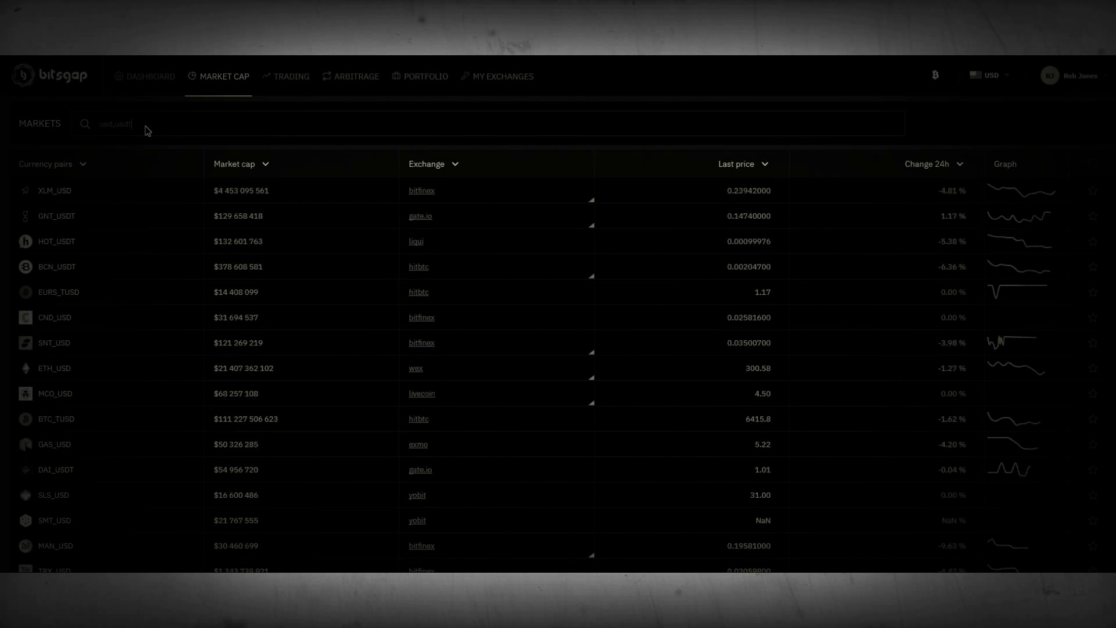
type(",eth")
key("BackSpace")
key("BackSpace")
key("BackSpace")
type("eth")
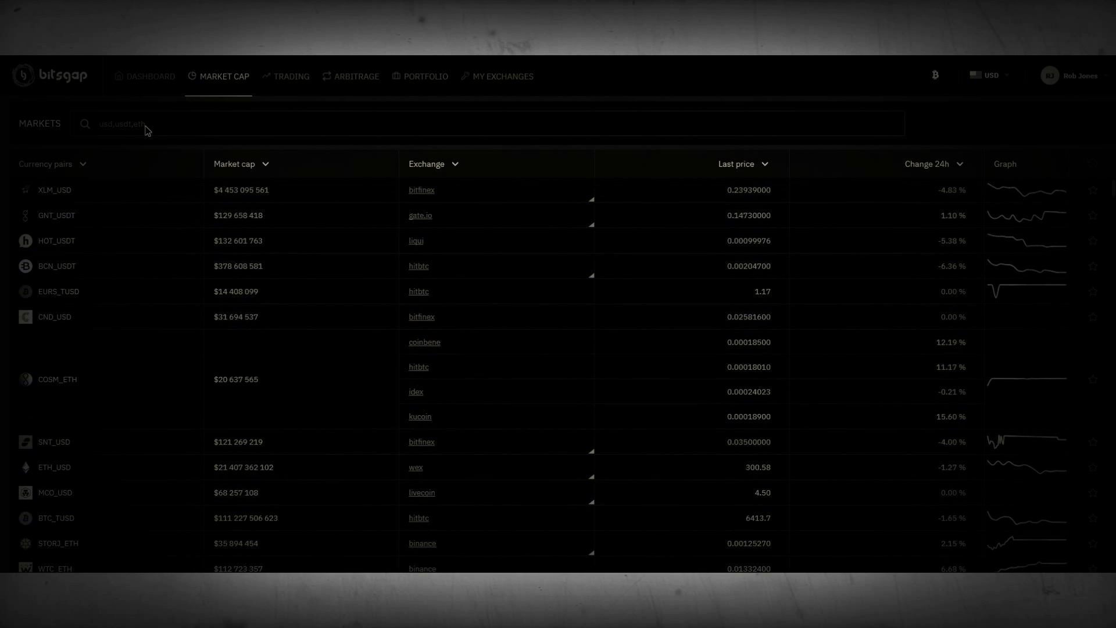
Filter the markets list by the single pair "eth_usdt" and look through its exchanges.
triple_click(146, 130)
type("eth")
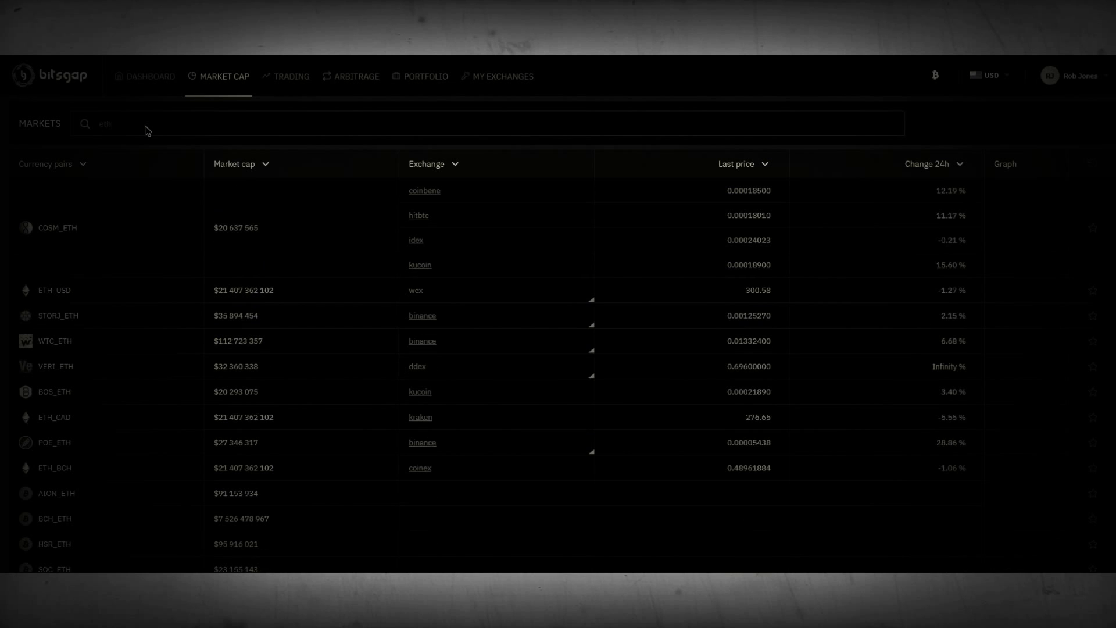
type("_us")
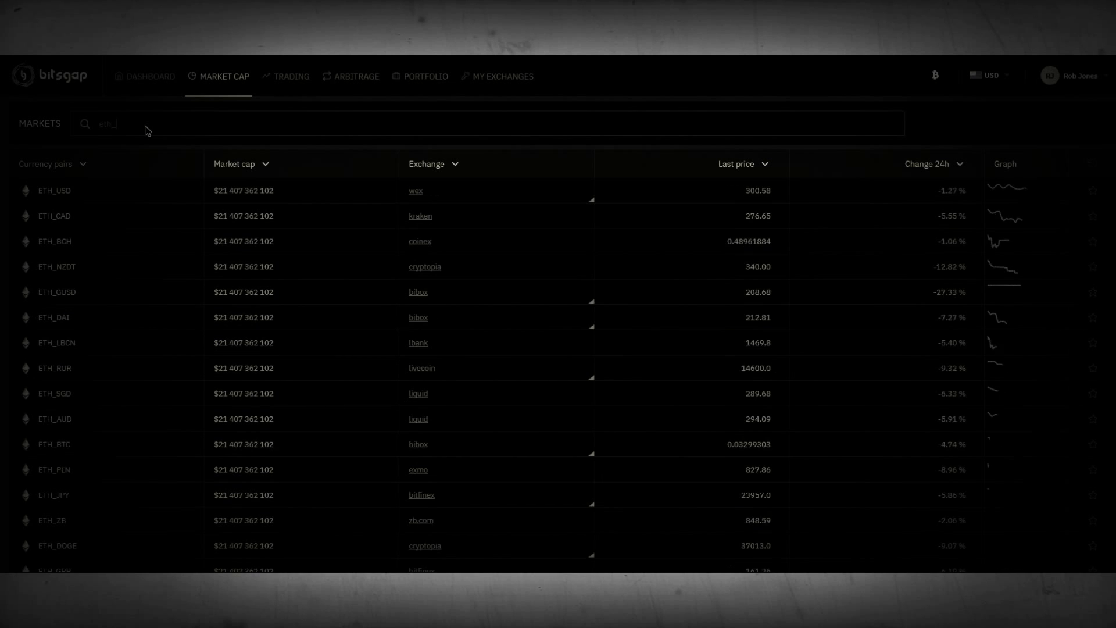
type("dt")
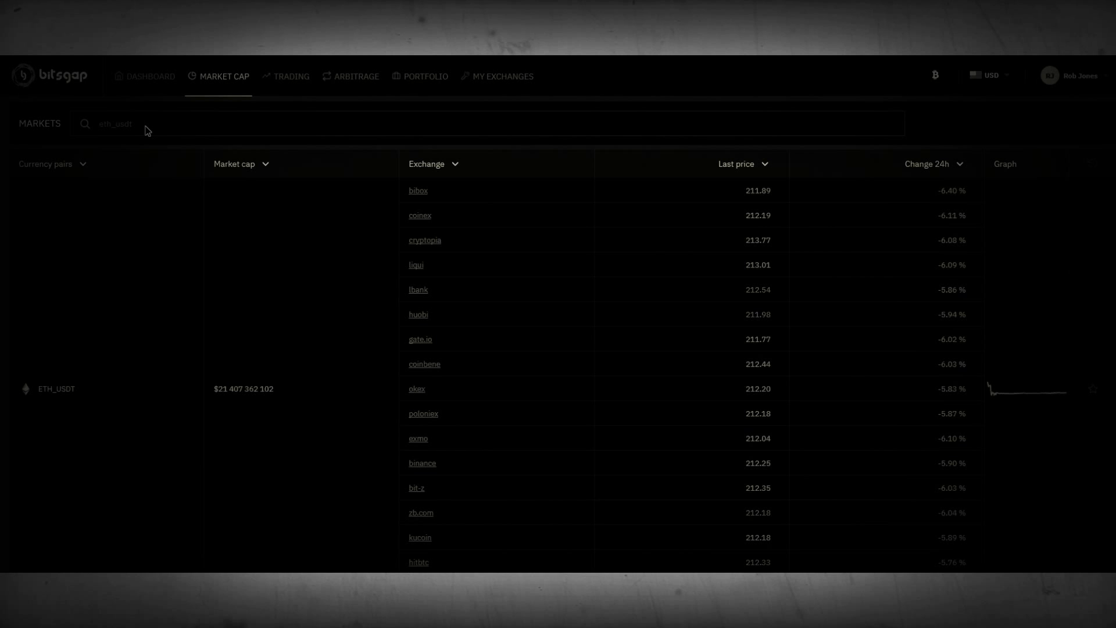
scroll(147, 130, "down", 1)
scroll(147, 130, "up", 1)
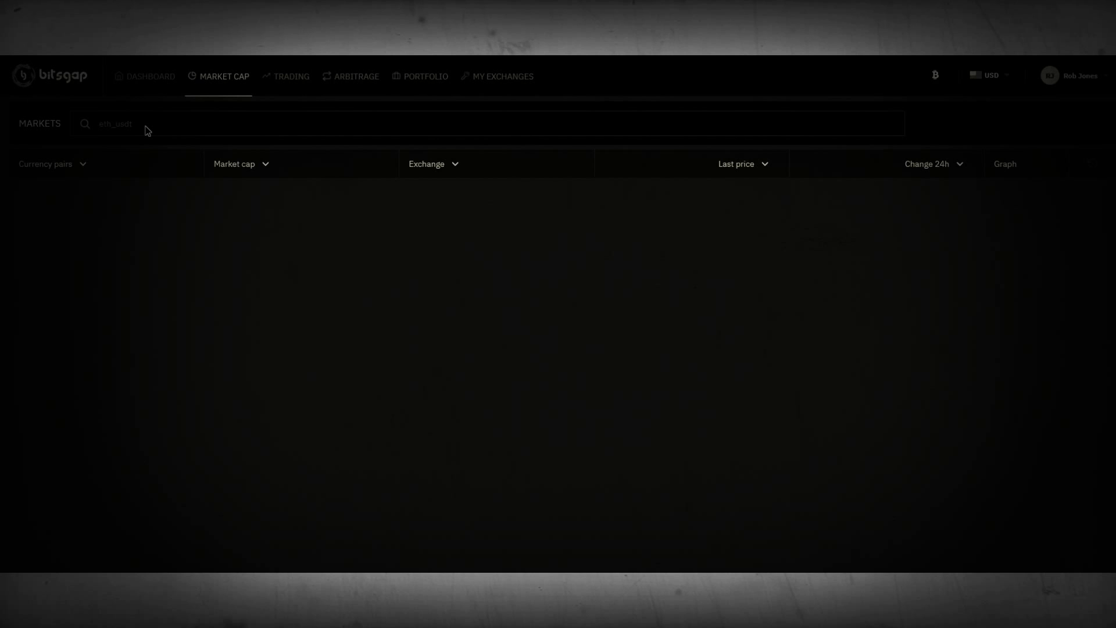
Clear the markets search and expand the ETH_USDT row to compare its prices across exchanges.
double_click(148, 130)
key("BackSpace")
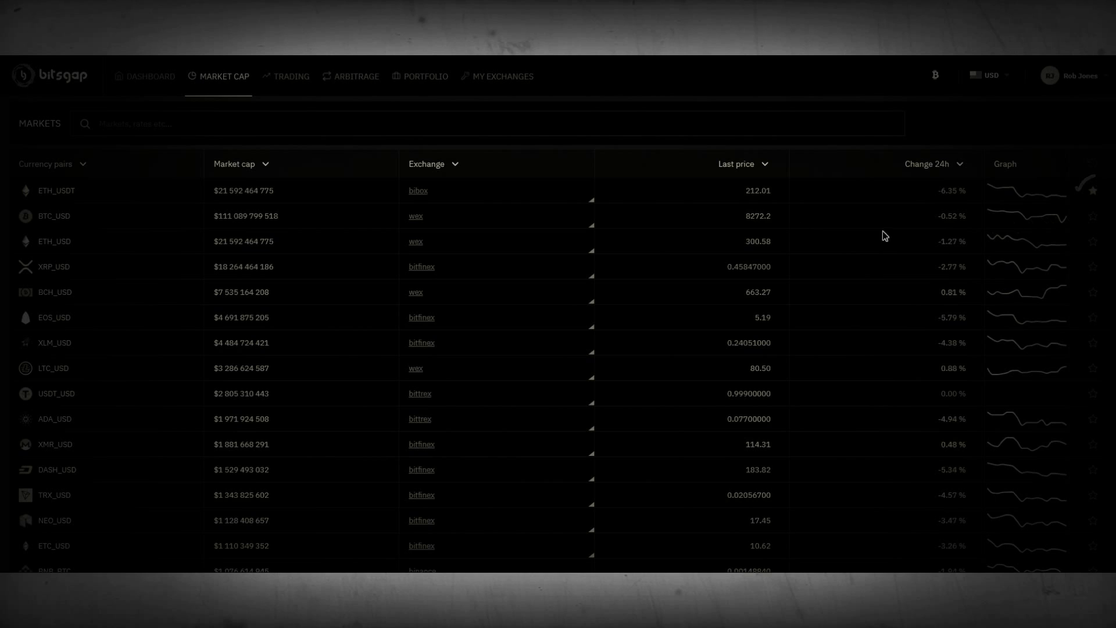
left_click_drag(91, 190, 144, 175)
left_click(563, 193)
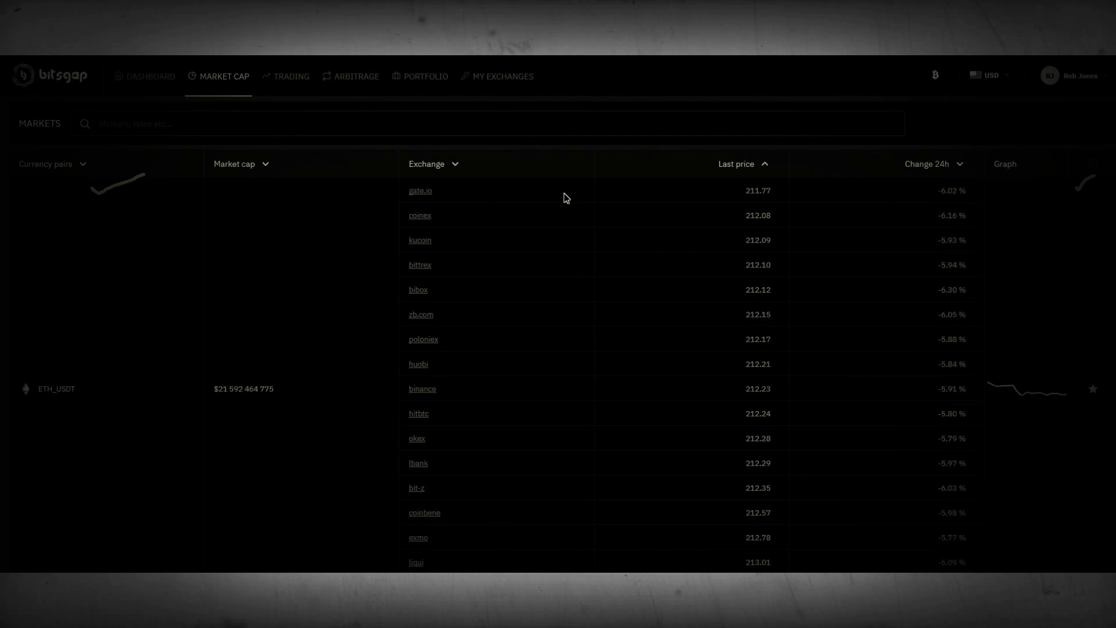
scroll(564, 193, "down", 3)
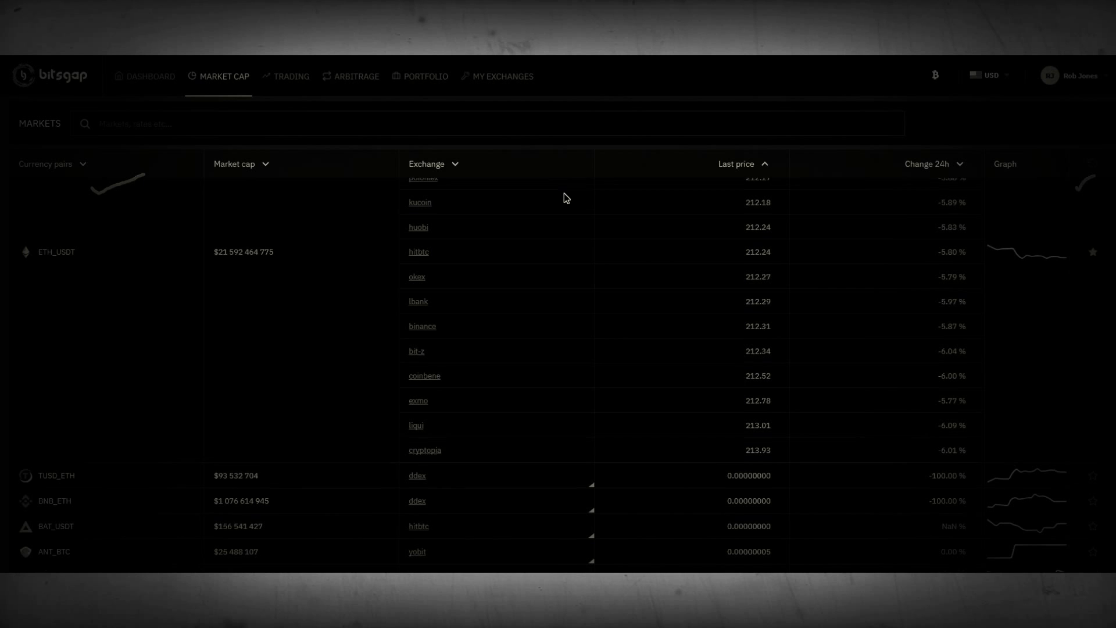
scroll(567, 198, "up", 2)
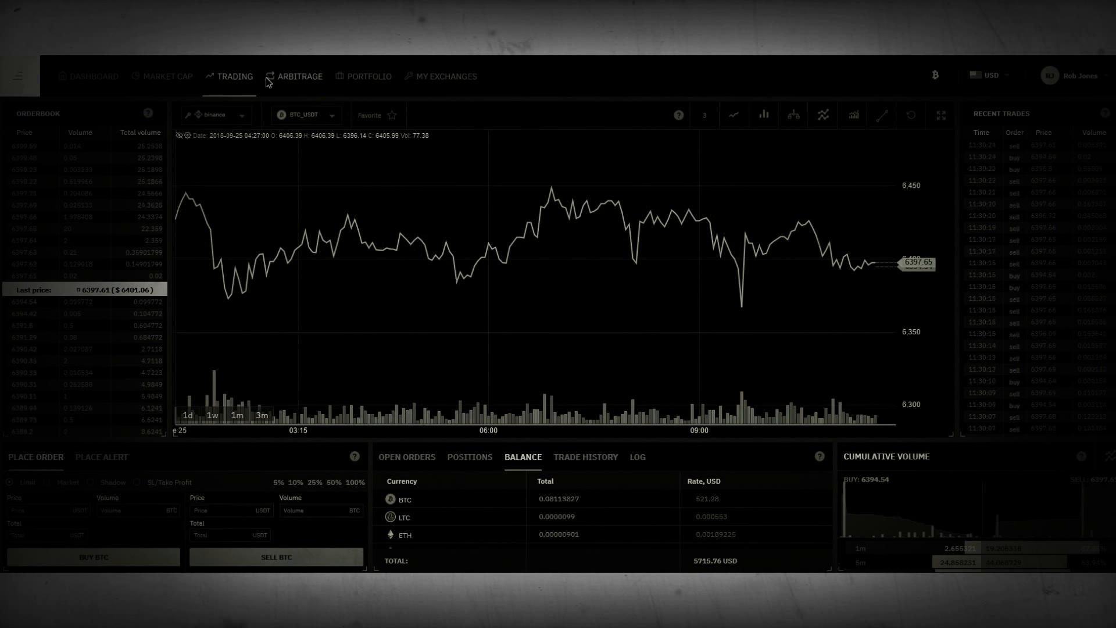
Toggle the main navigation on the trading page, leaving it hidden so the open pair tabs take its place.
left_click(25, 76)
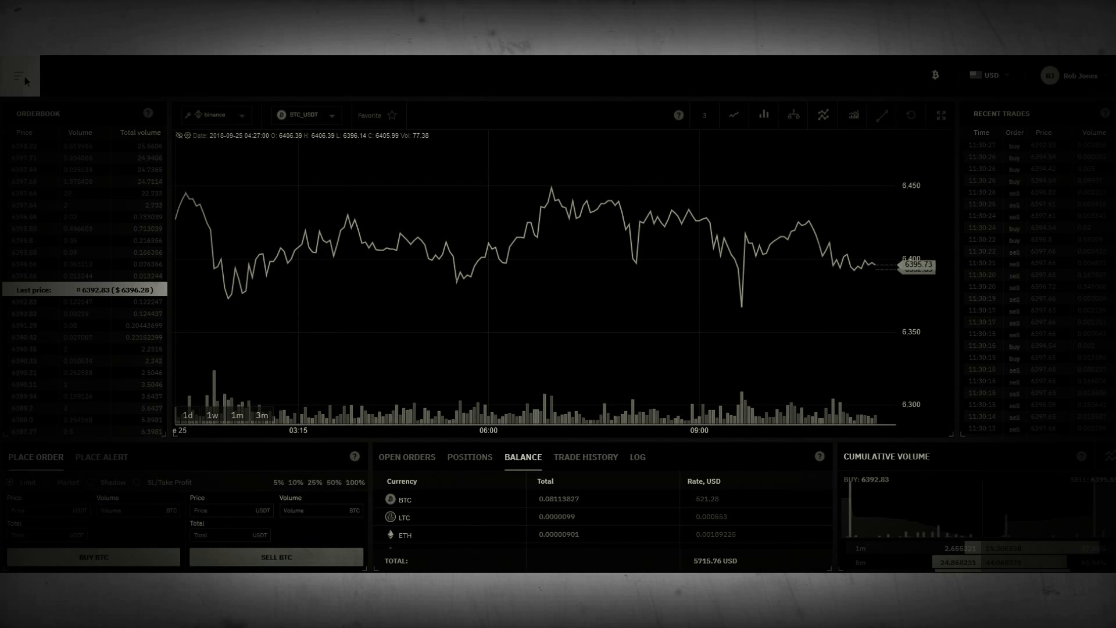
left_click(23, 75)
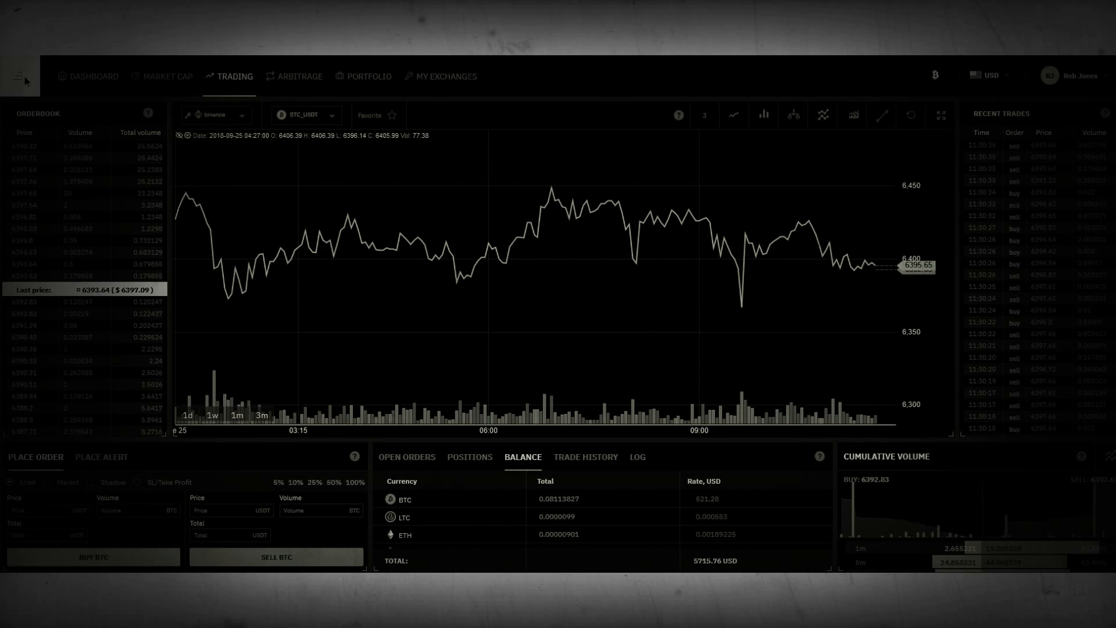
left_click(23, 75)
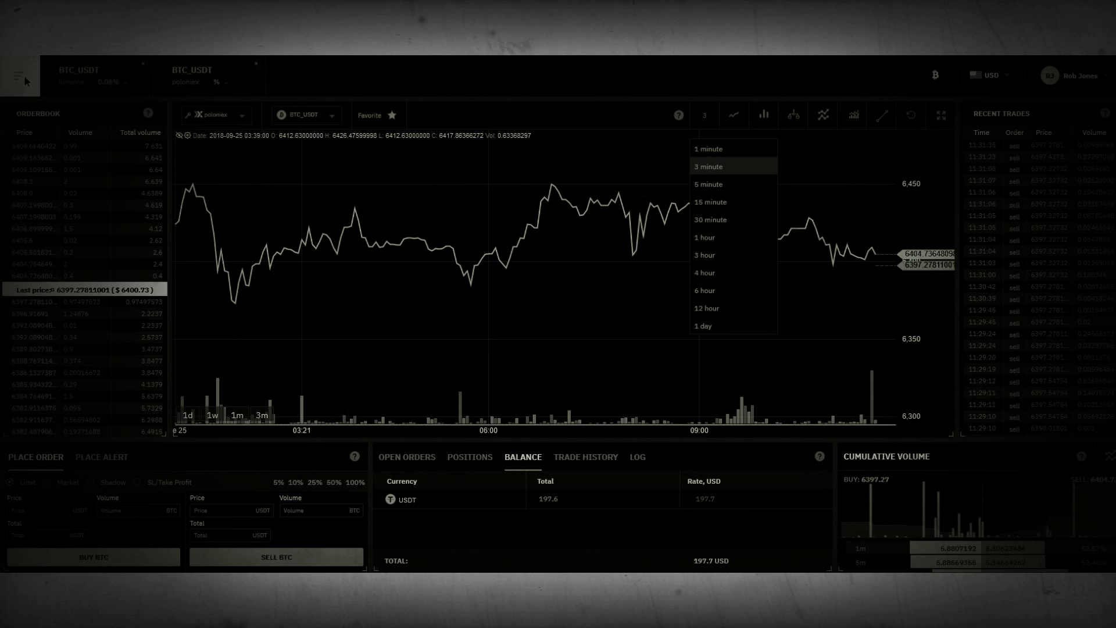
Set the BTC_USDT chart interval to 5 minutes and try the Area style before settling on Bars.
left_click(708, 183)
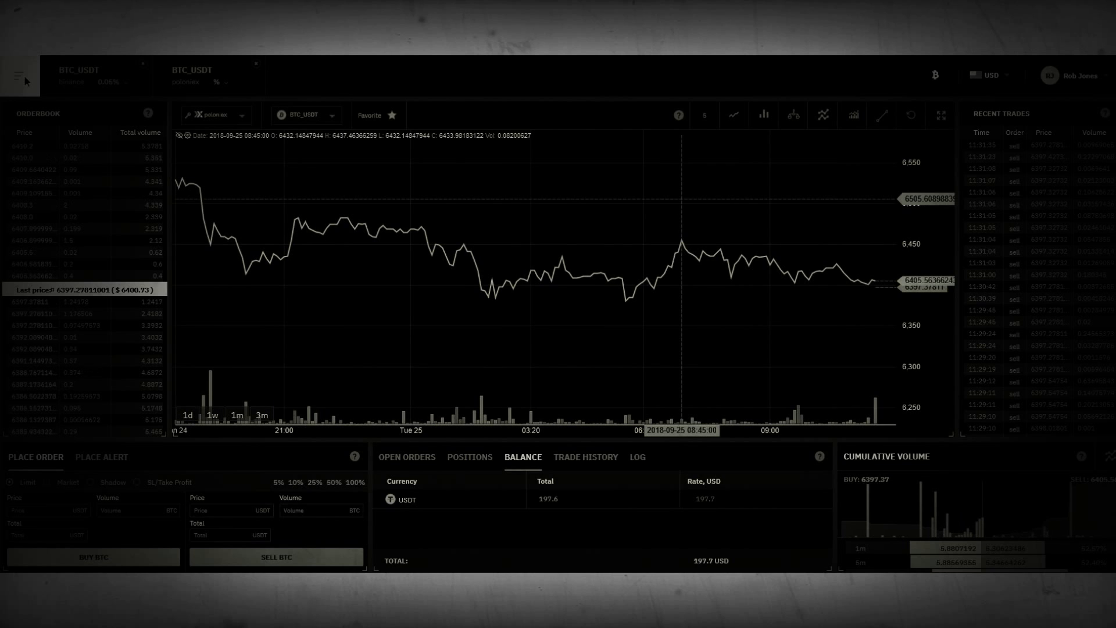
left_click(733, 115)
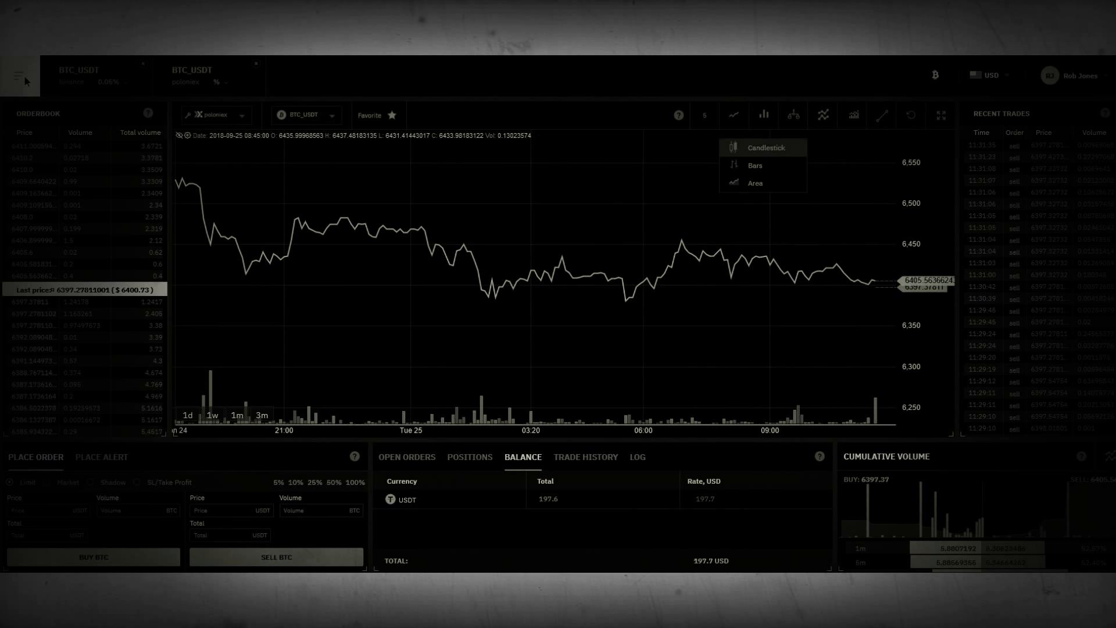
left_click(755, 183)
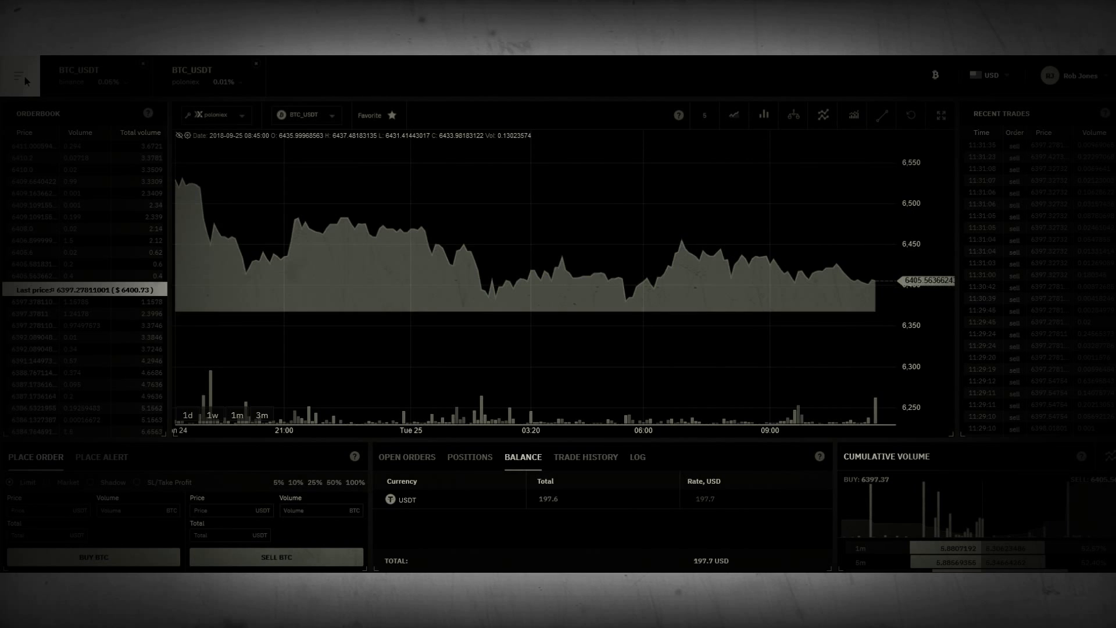
left_click(734, 115)
left_click(755, 165)
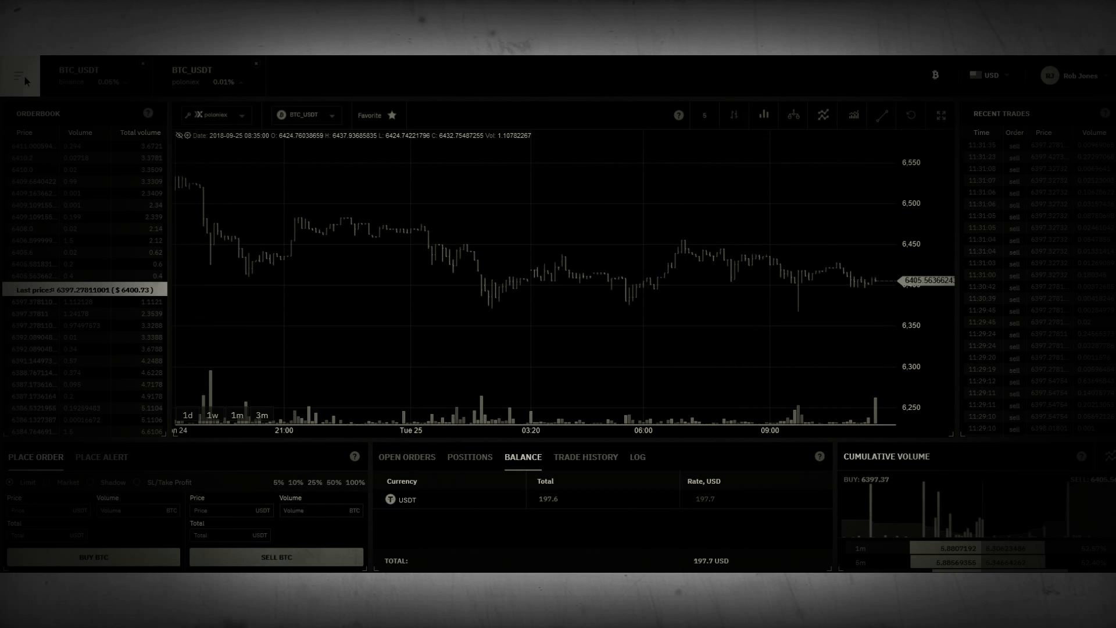
Switch the BTC_USDT chart to the Line style and toggle how its volume is displayed, keeping the separate volume plot.
left_click(755, 165)
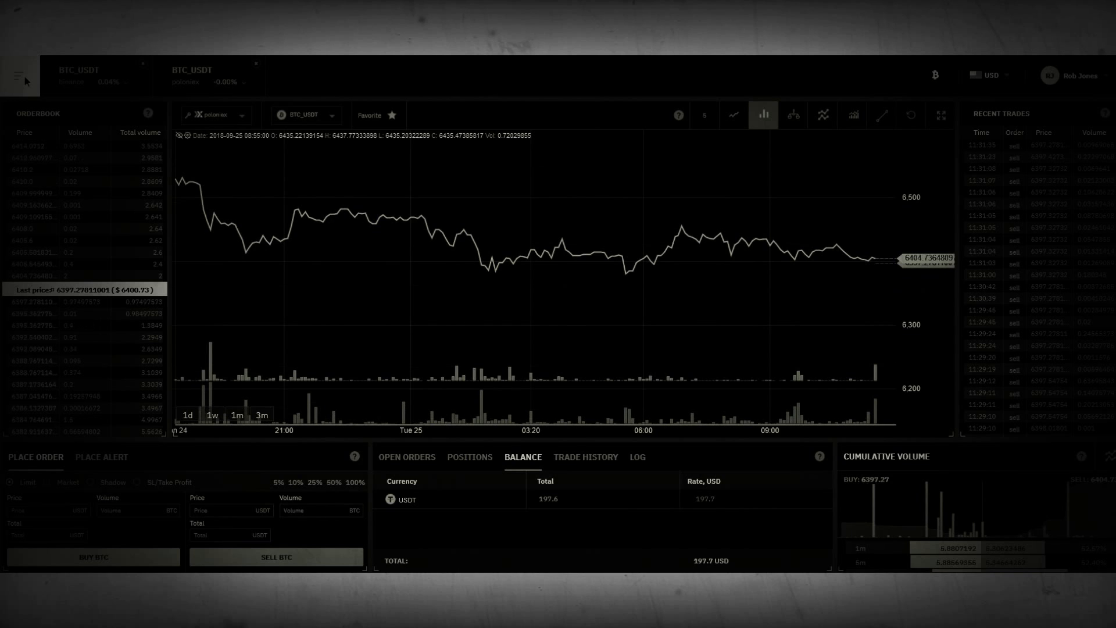
scroll(791, 338, "up", 3)
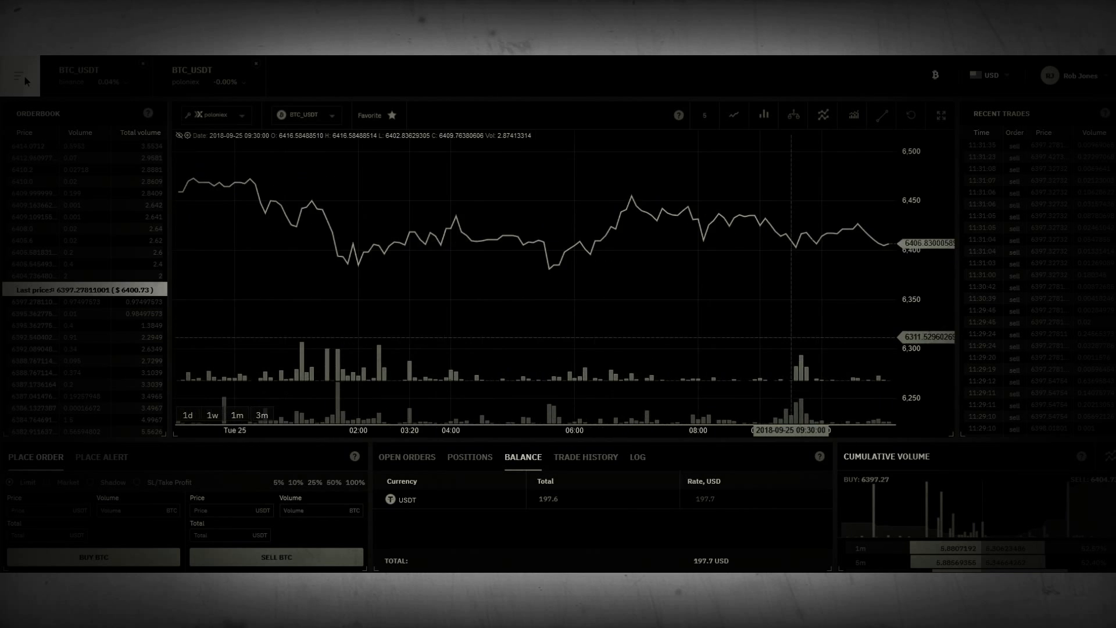
scroll(791, 336, "down", 3)
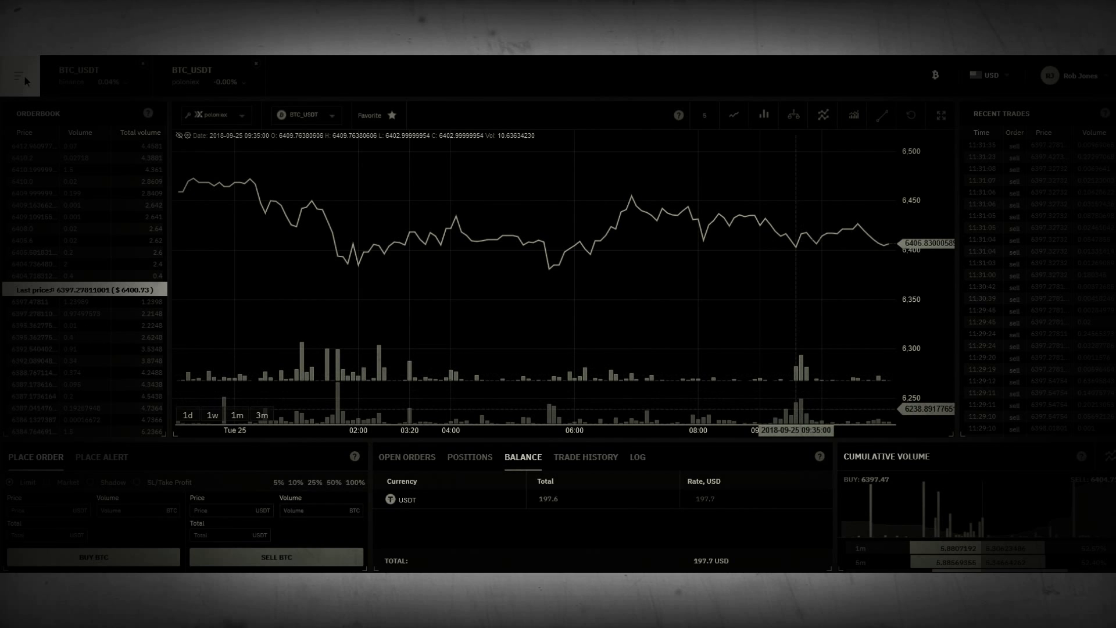
left_click(764, 115)
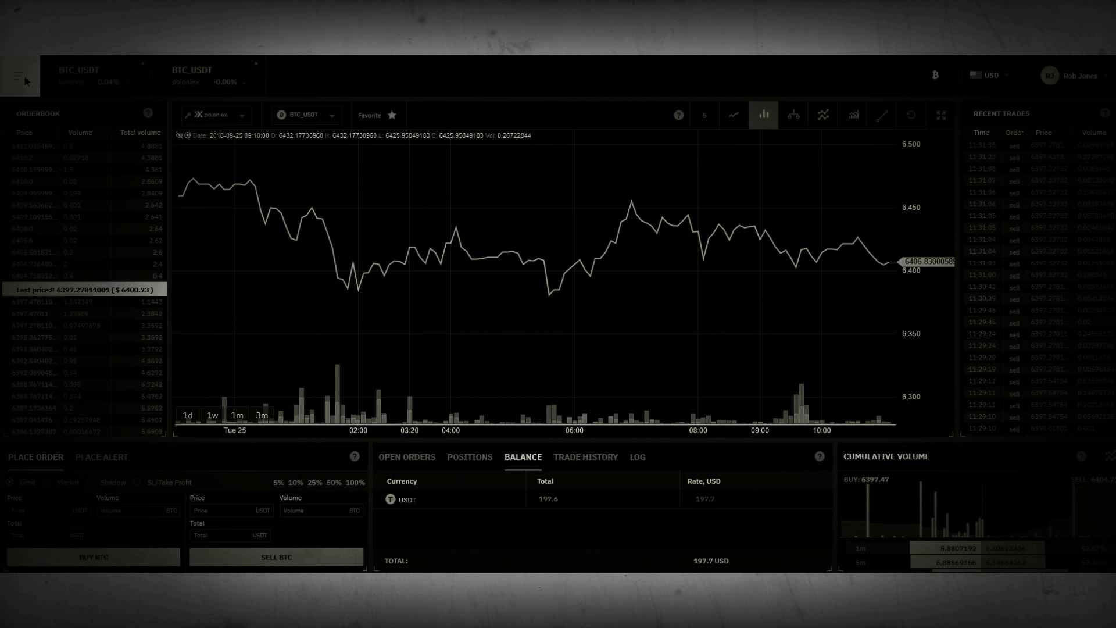
left_click(763, 115)
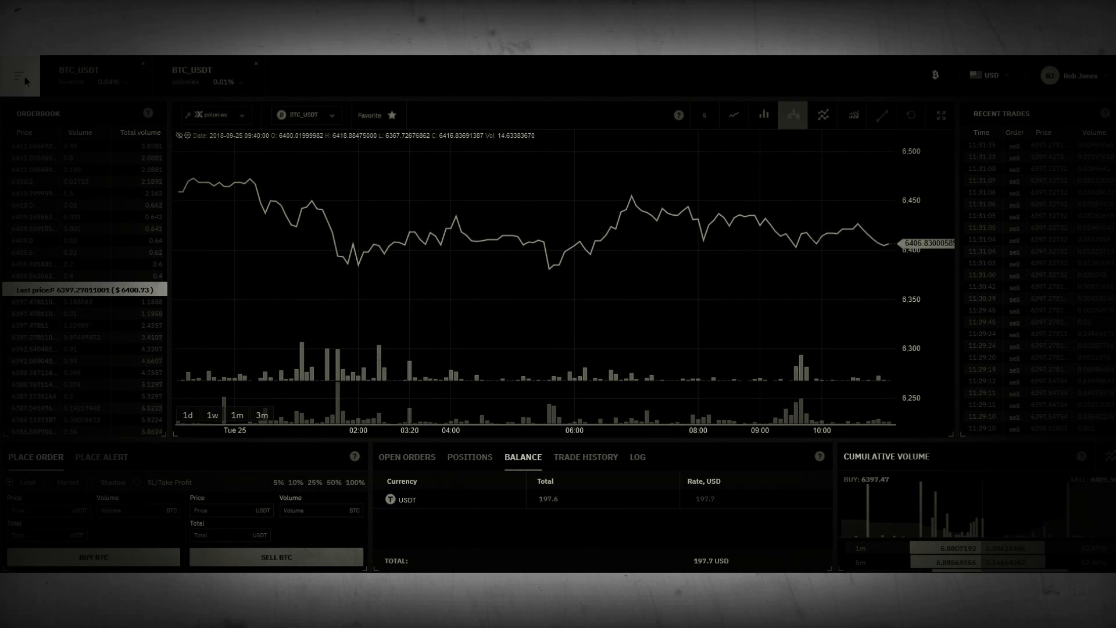
Add the ADA_USDT pair from binance as a comparison on the BTC_USDT chart.
left_click(793, 115)
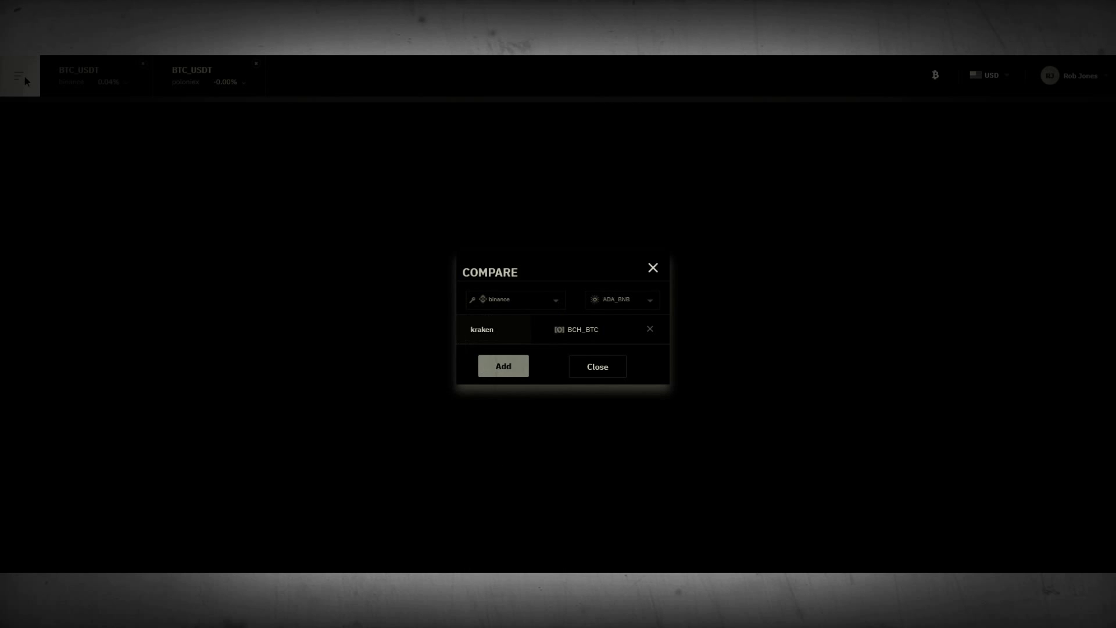
left_click(649, 299)
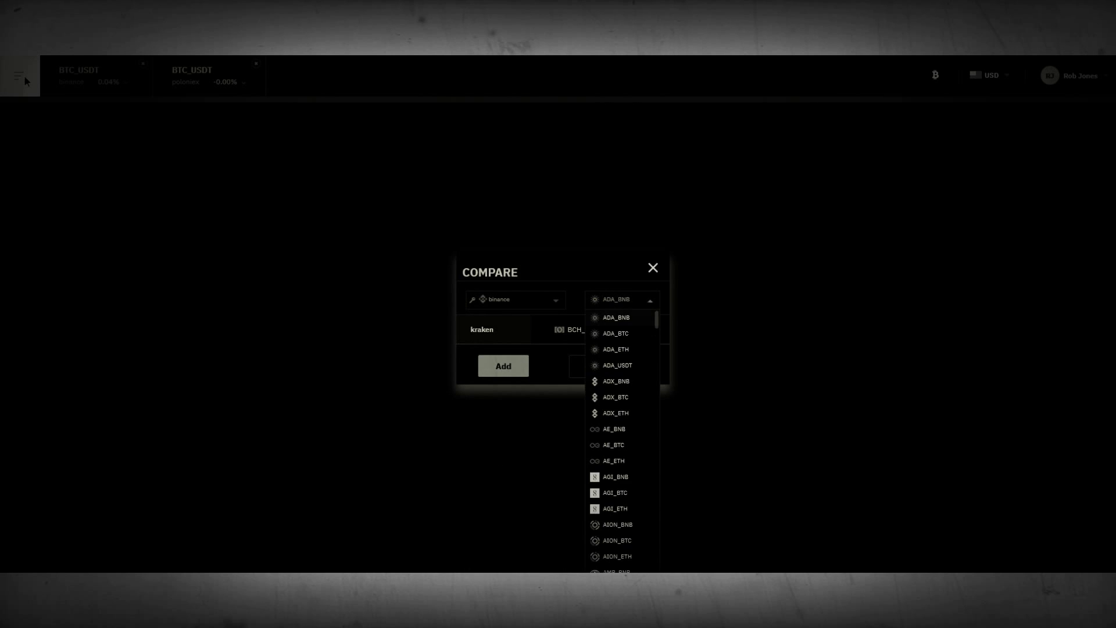
left_click(622, 365)
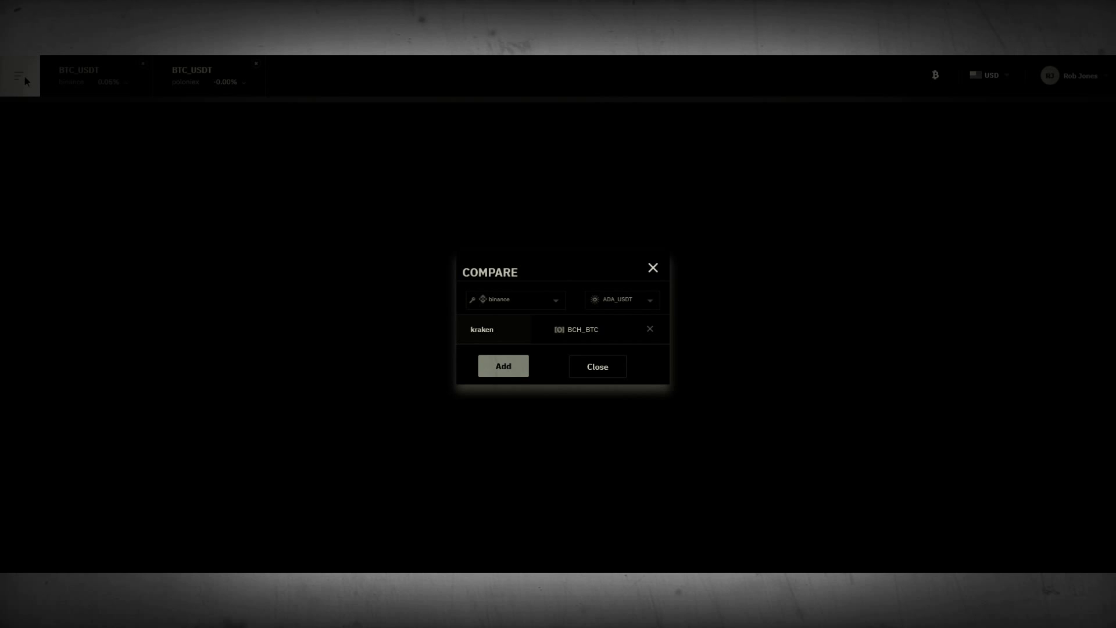
left_click(503, 366)
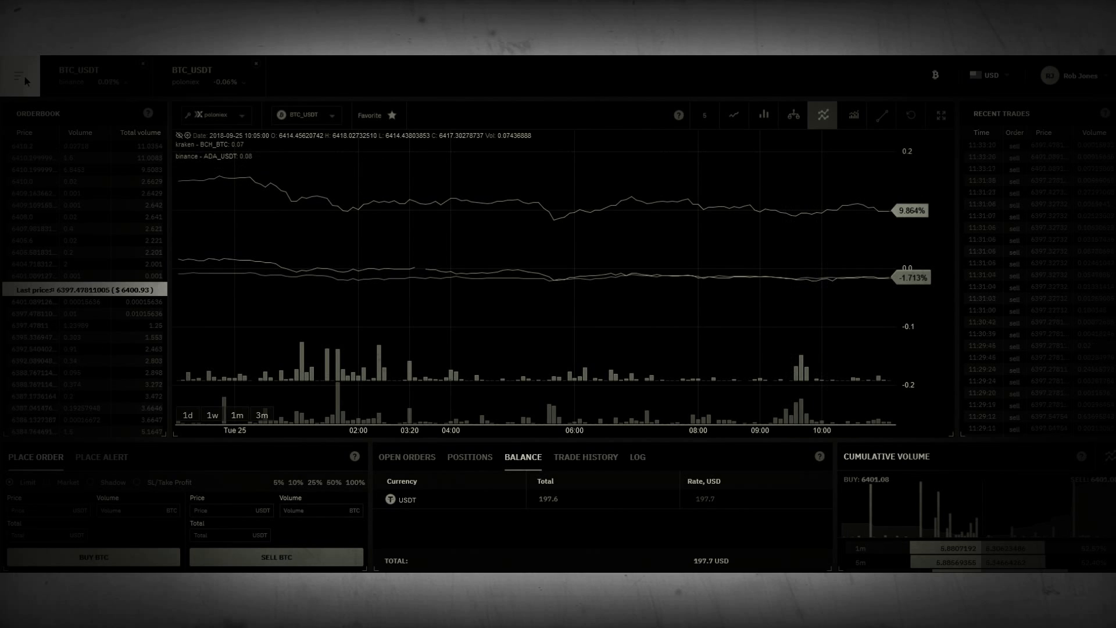
Overlay the binance and hitbtc markets for BTC_USDT on the poloniex chart.
left_click(823, 115)
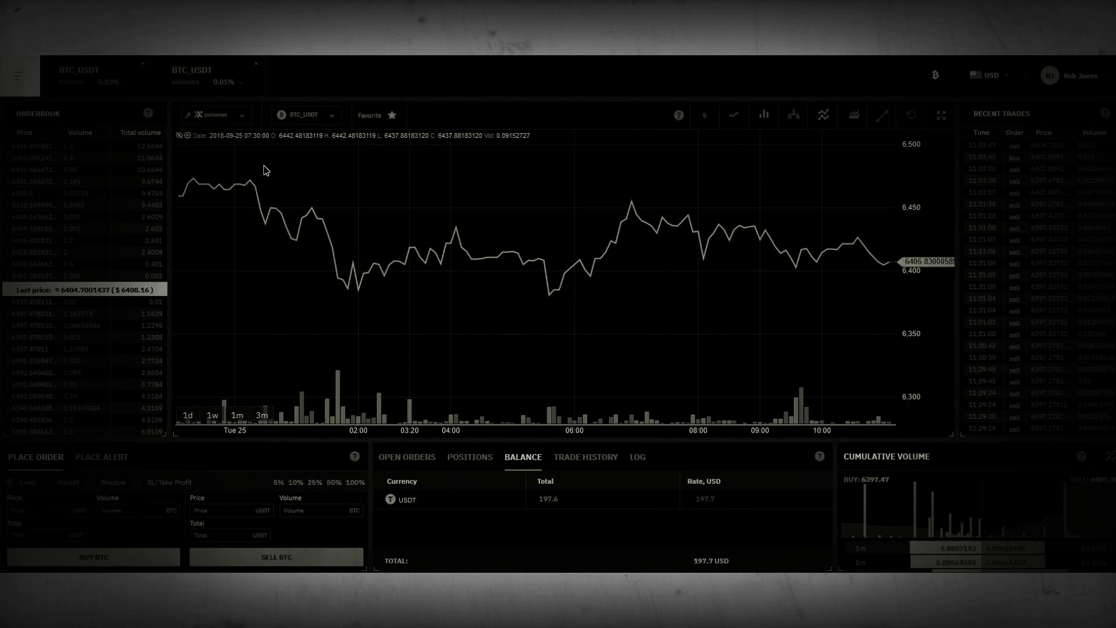
left_click_drag(233, 155, 273, 159)
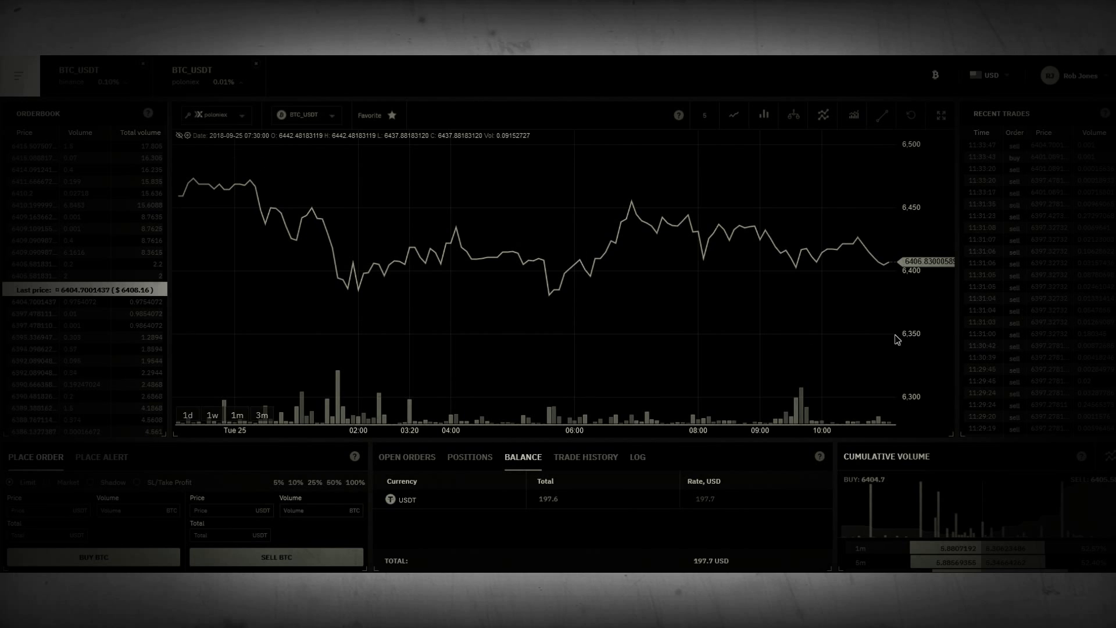
left_click(822, 120)
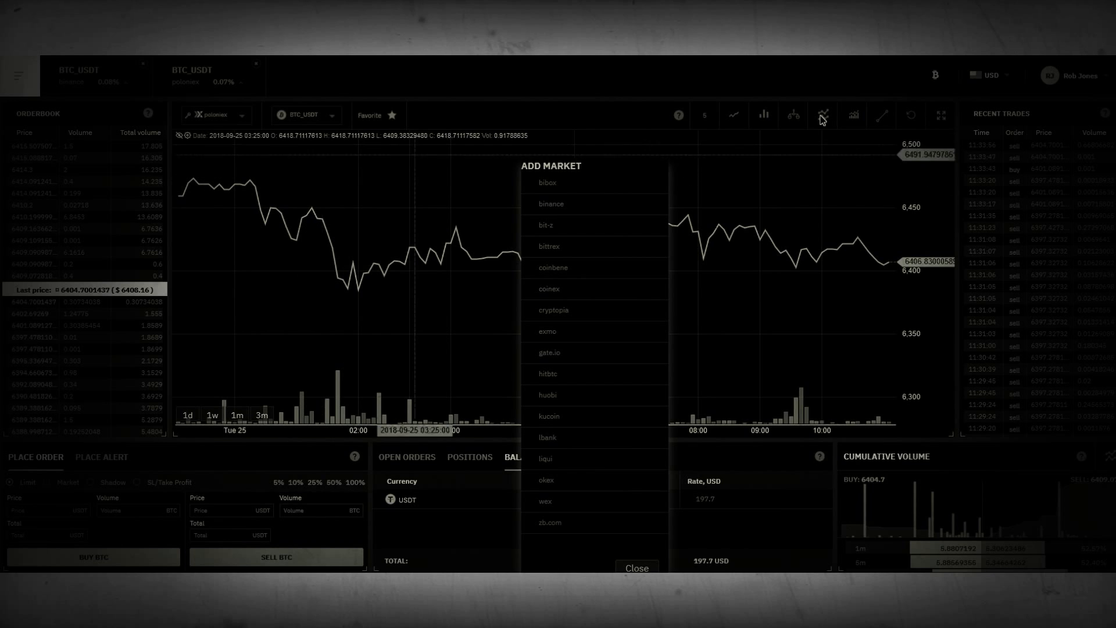
left_click(551, 204)
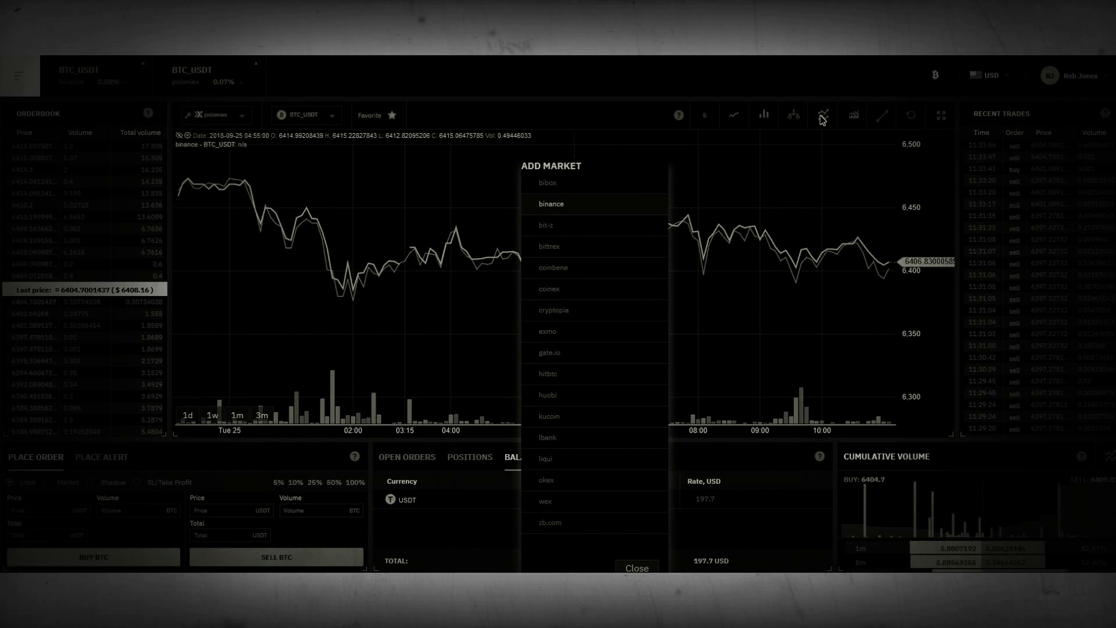
left_click(548, 374)
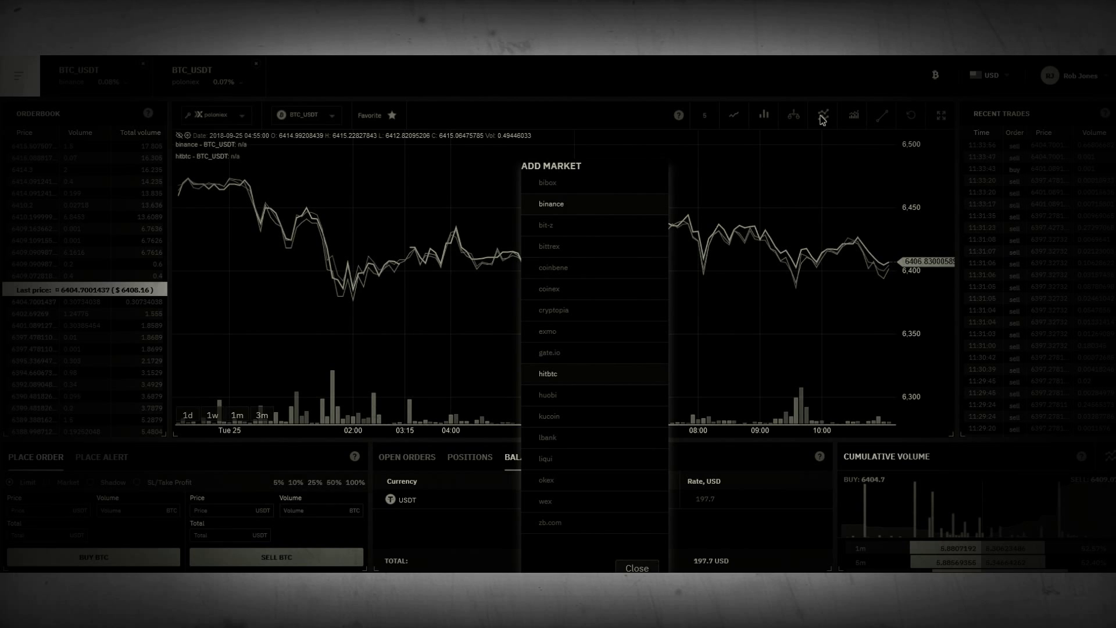
left_click(638, 568)
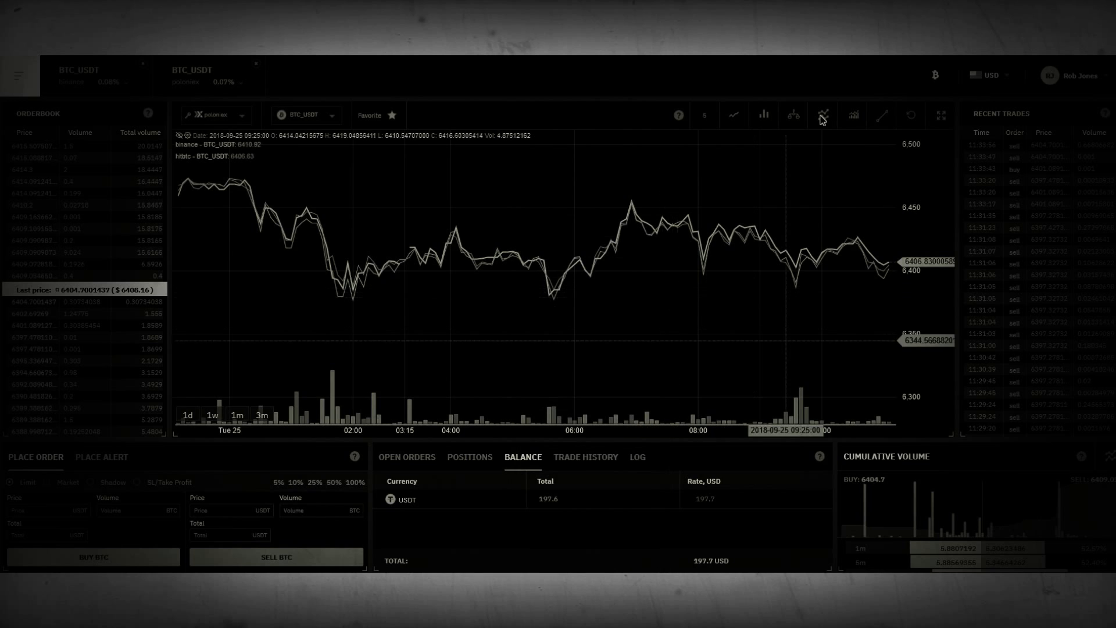
Set the chart interval to 15 minutes and compare the overlaid exchange prices over the most recent hours.
left_click(704, 115)
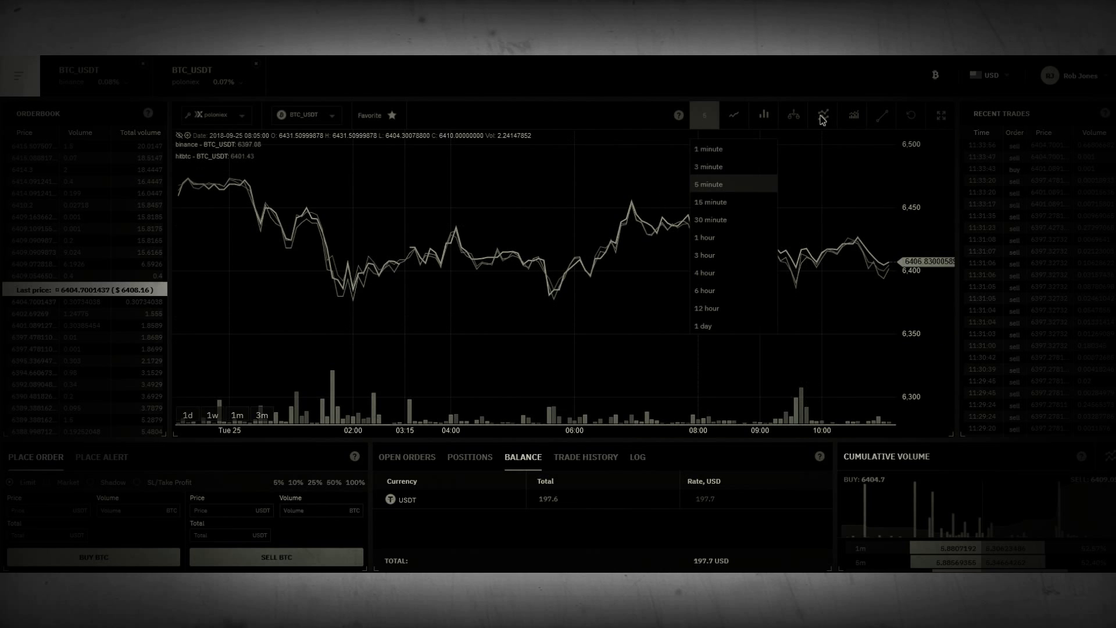
left_click(711, 202)
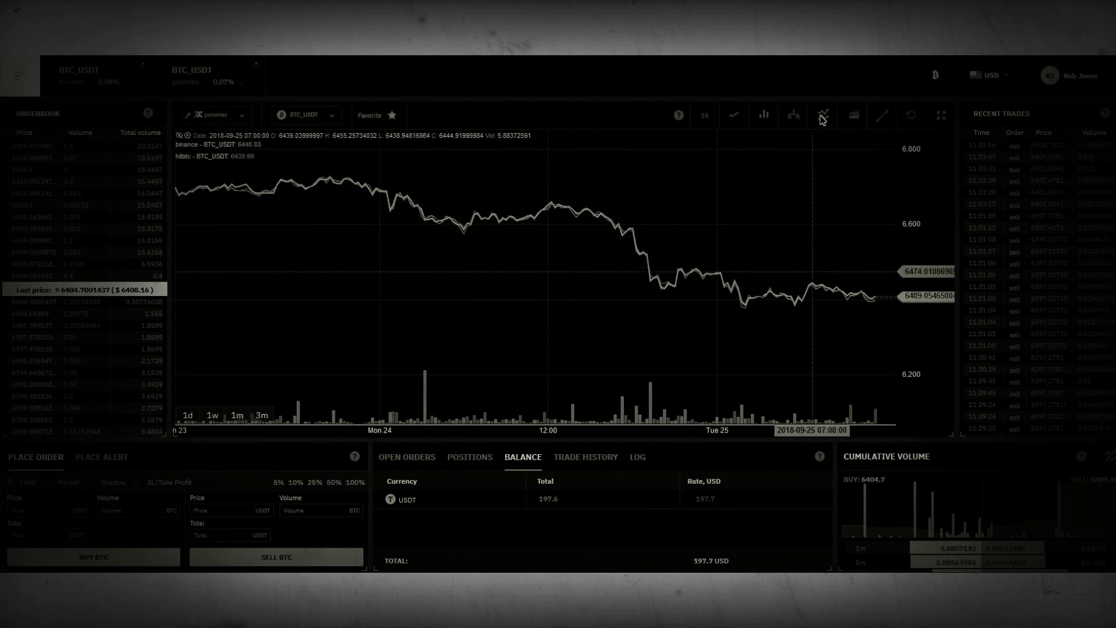
scroll(819, 308, "up", 4)
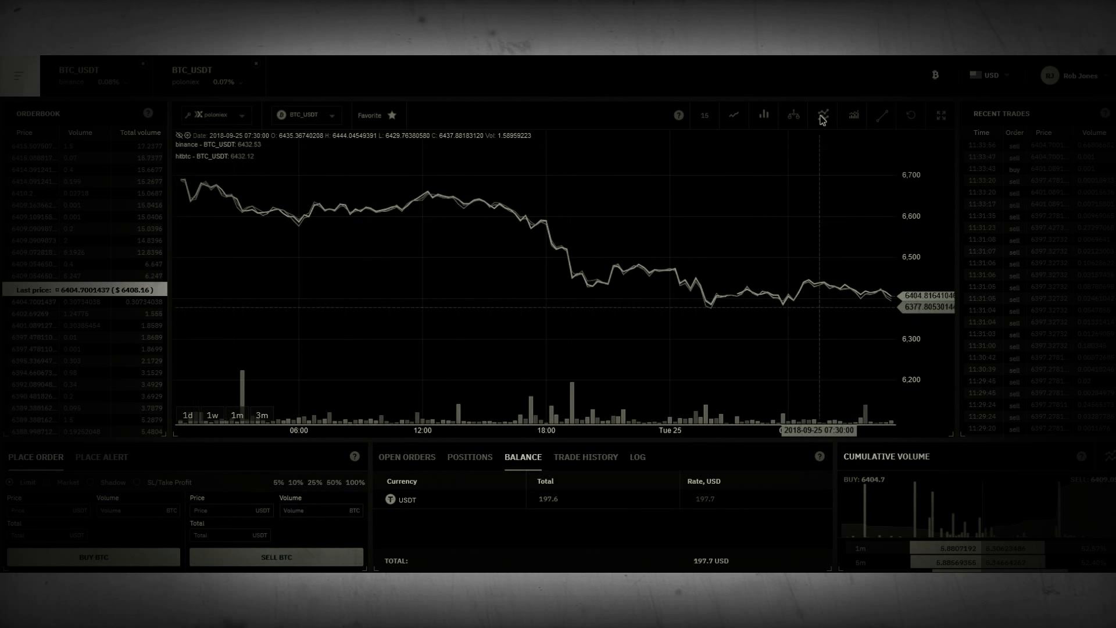
left_click_drag(842, 332, 784, 310)
scroll(828, 302, "up", 5)
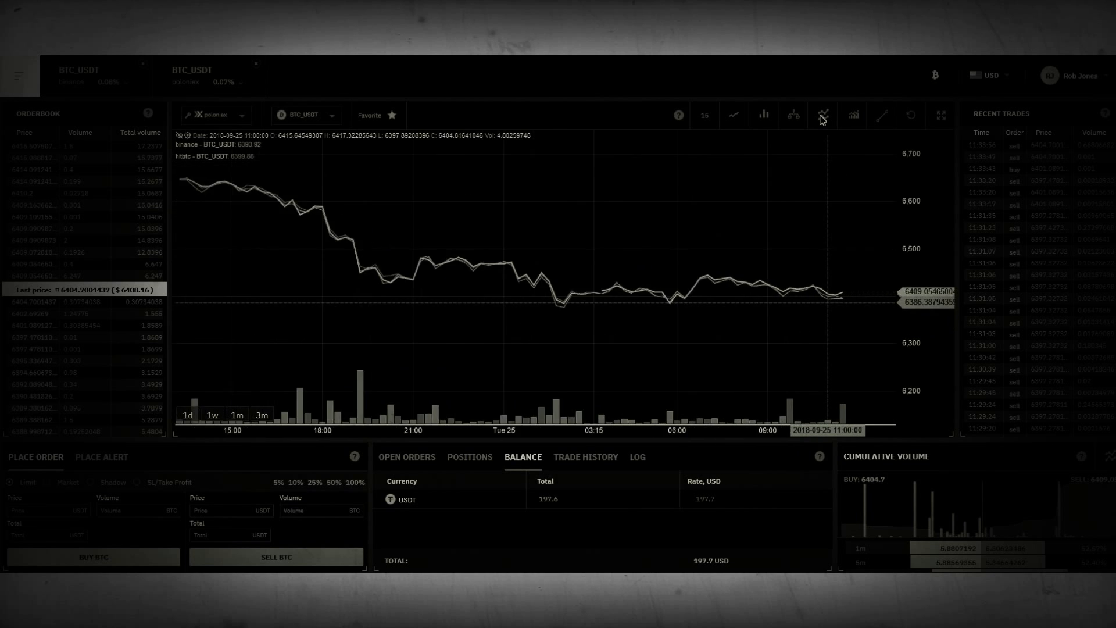
scroll(828, 302, "up", 4)
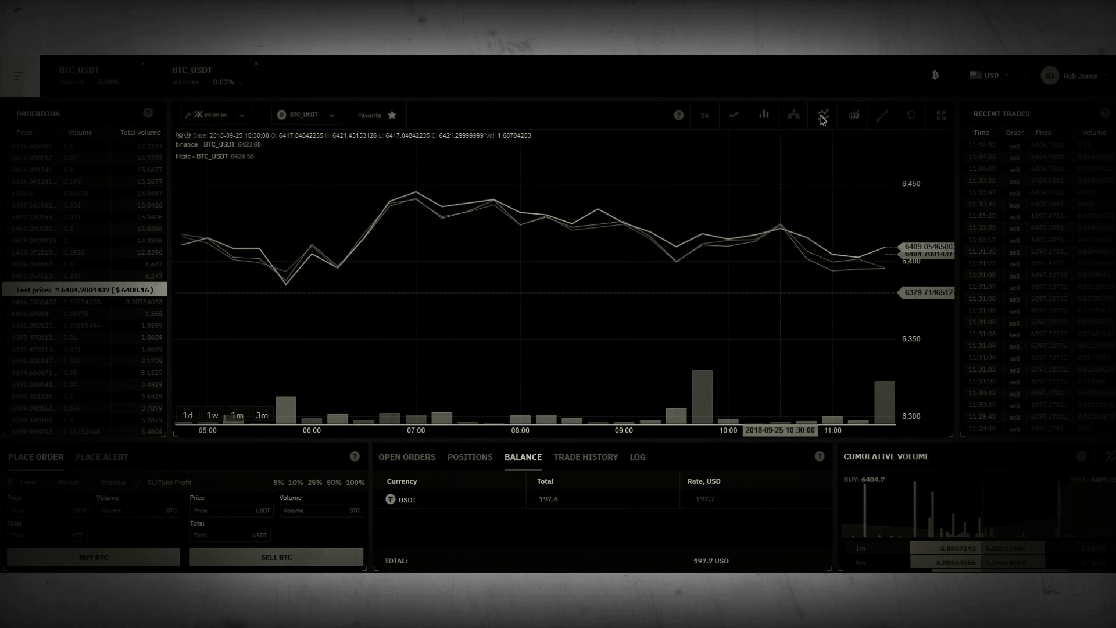
scroll(832, 287, "up", 1)
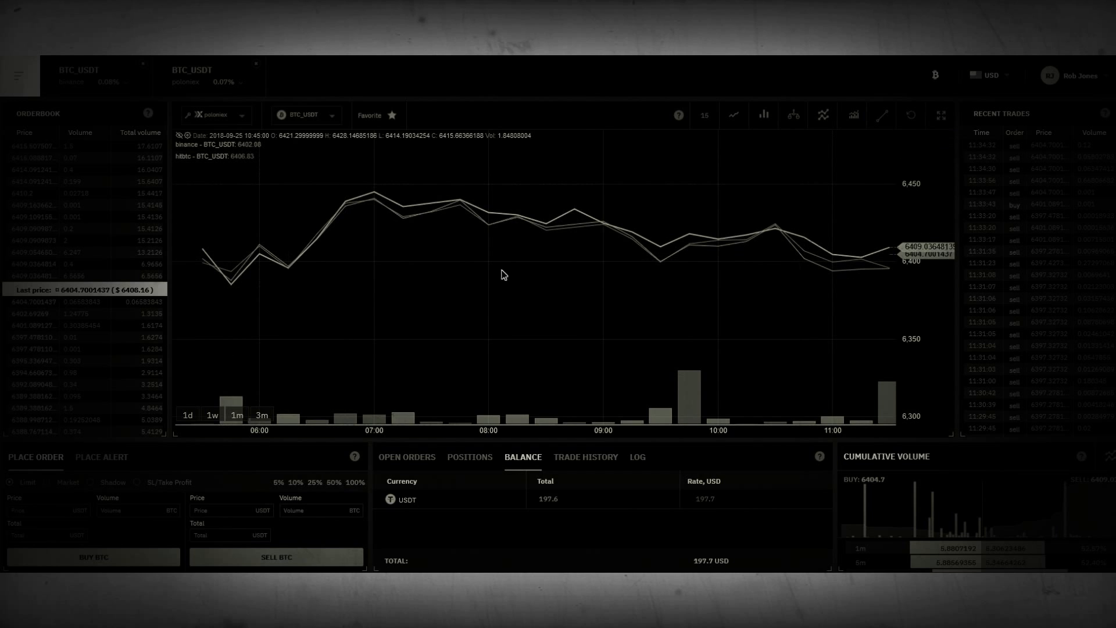
mouse_move(272, 152)
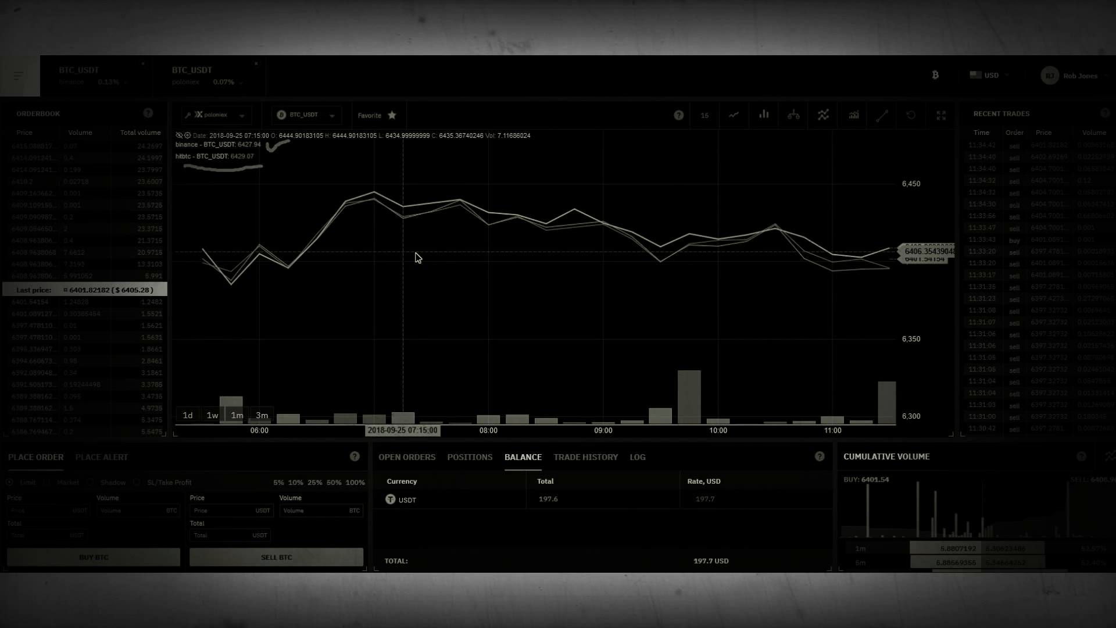
Switch the trading page's exchange from poloniex to binance, keeping the BTC_USDT pair.
left_click(241, 116)
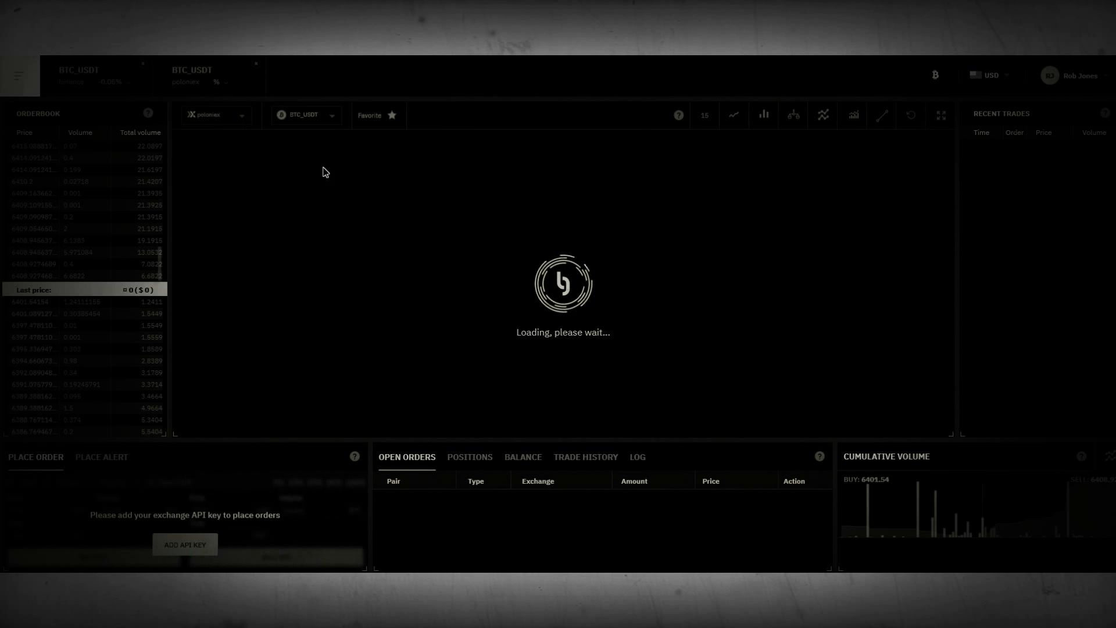
left_click(242, 118)
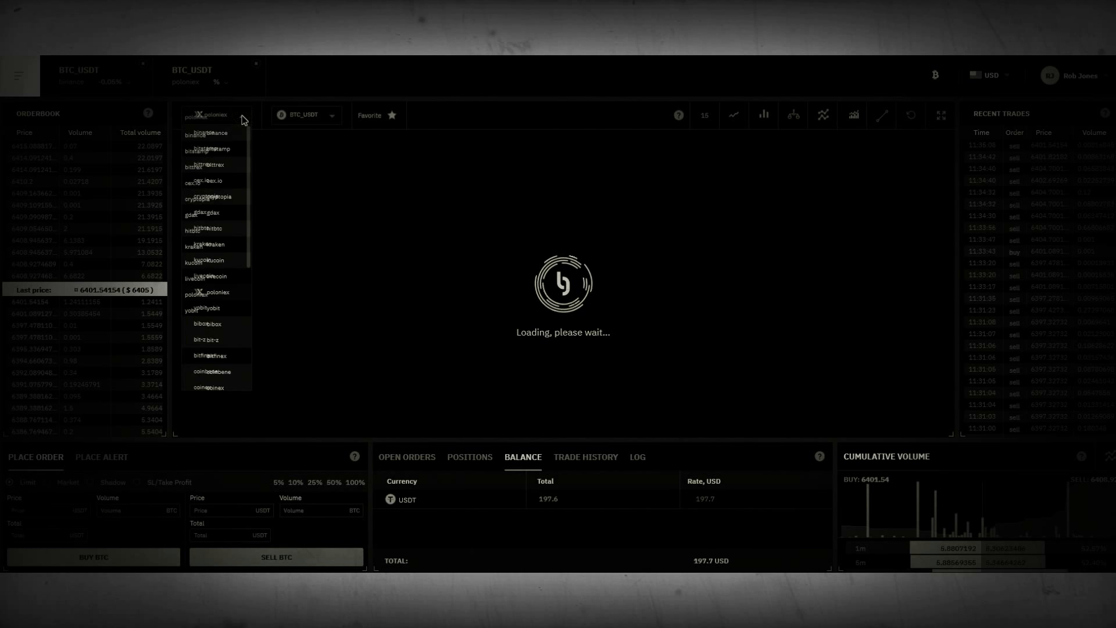
left_click(243, 120)
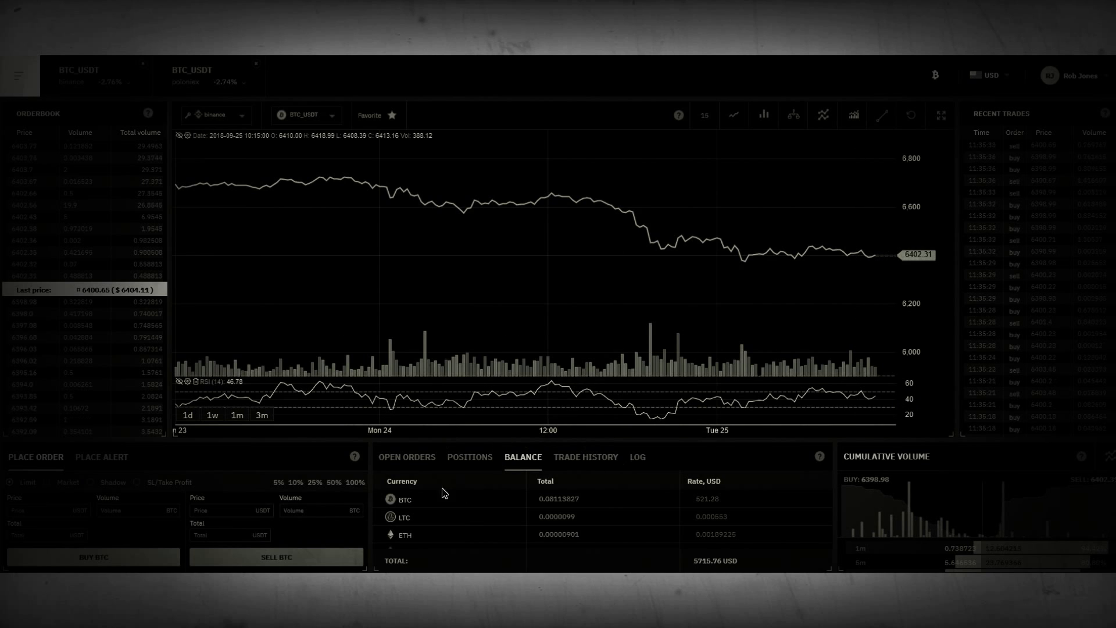
Look through the account's open orders, positions and balance on binance.
left_click(422, 459)
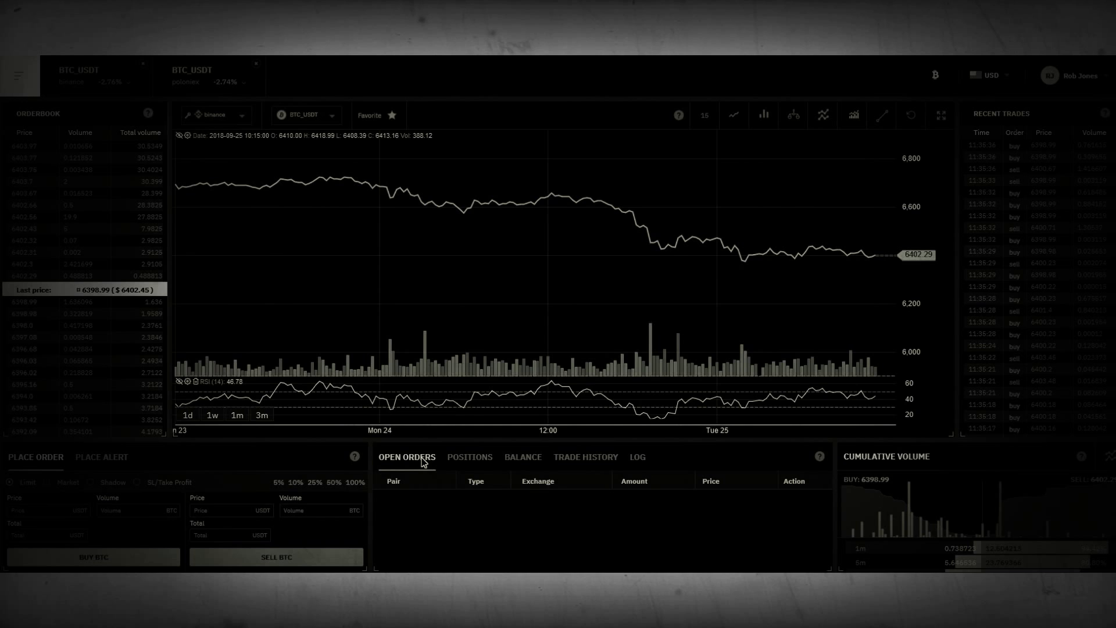
key("Right")
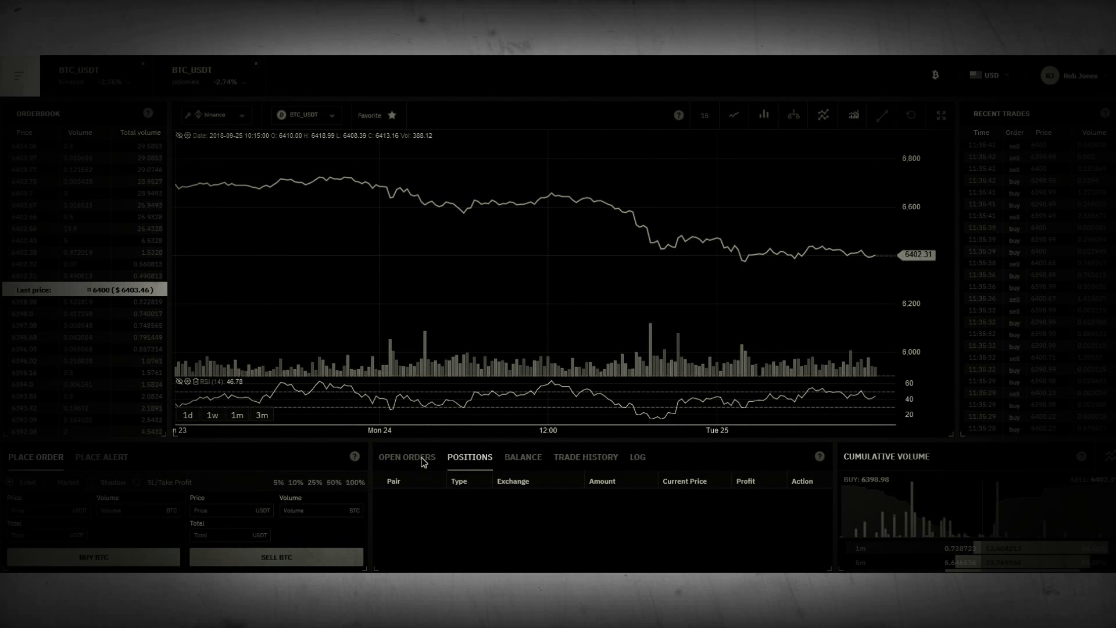
key("Right")
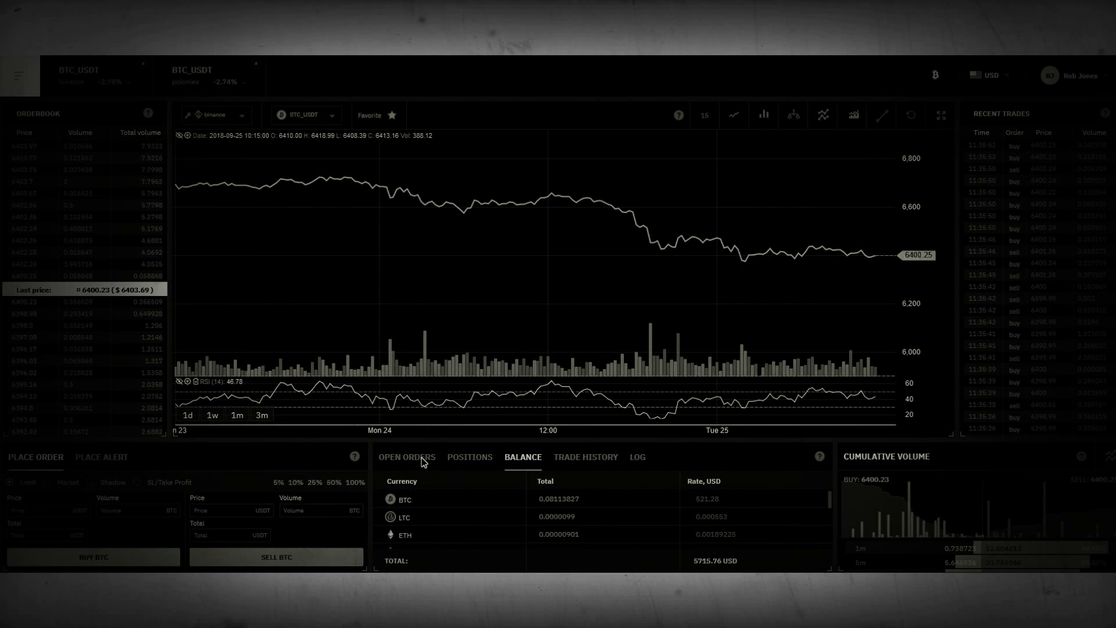
key("Right")
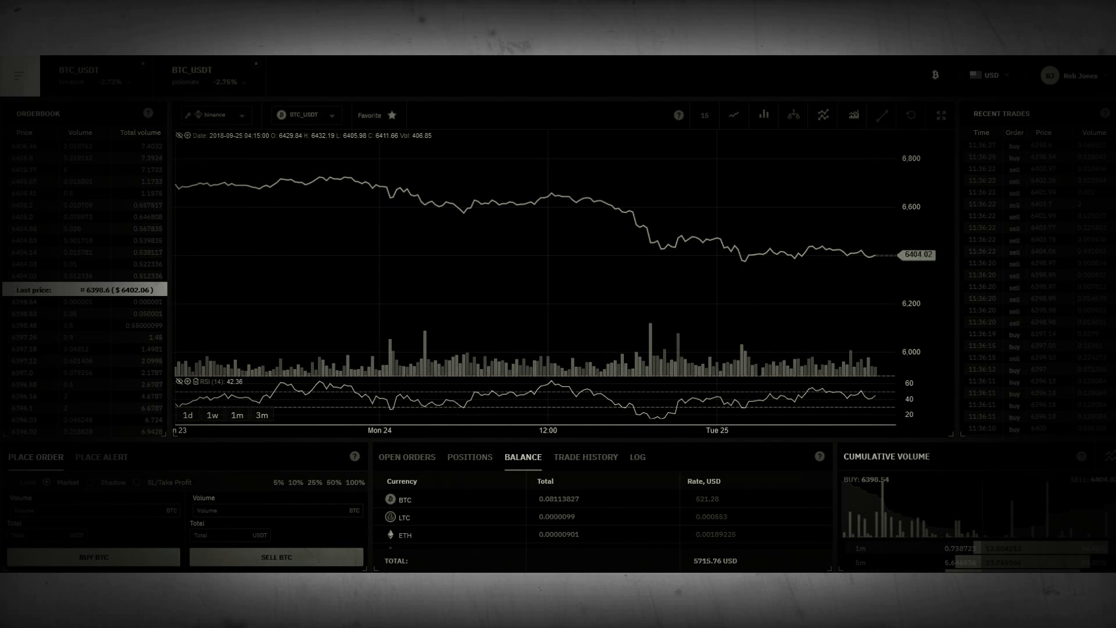
left_click(242, 117)
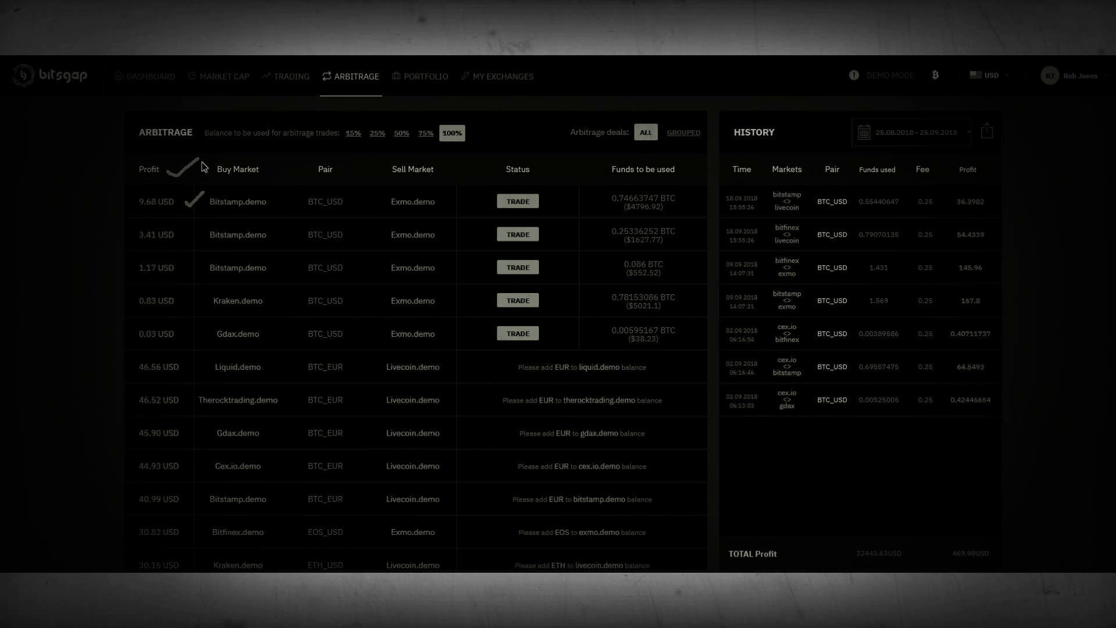
left_click_drag(262, 170, 277, 166)
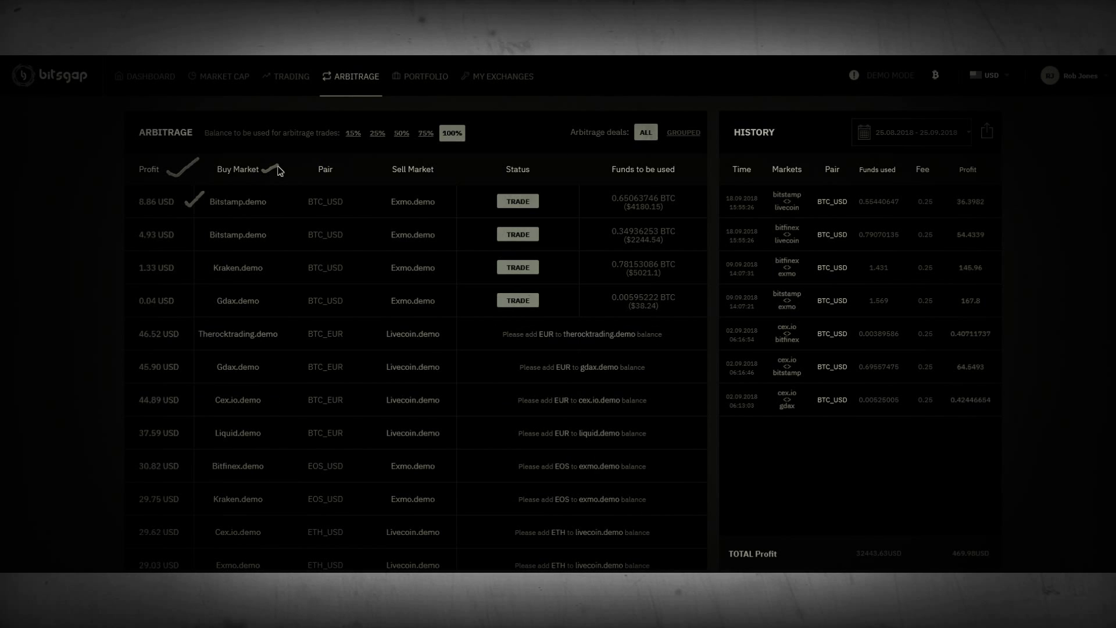
left_click_drag(213, 211, 269, 212)
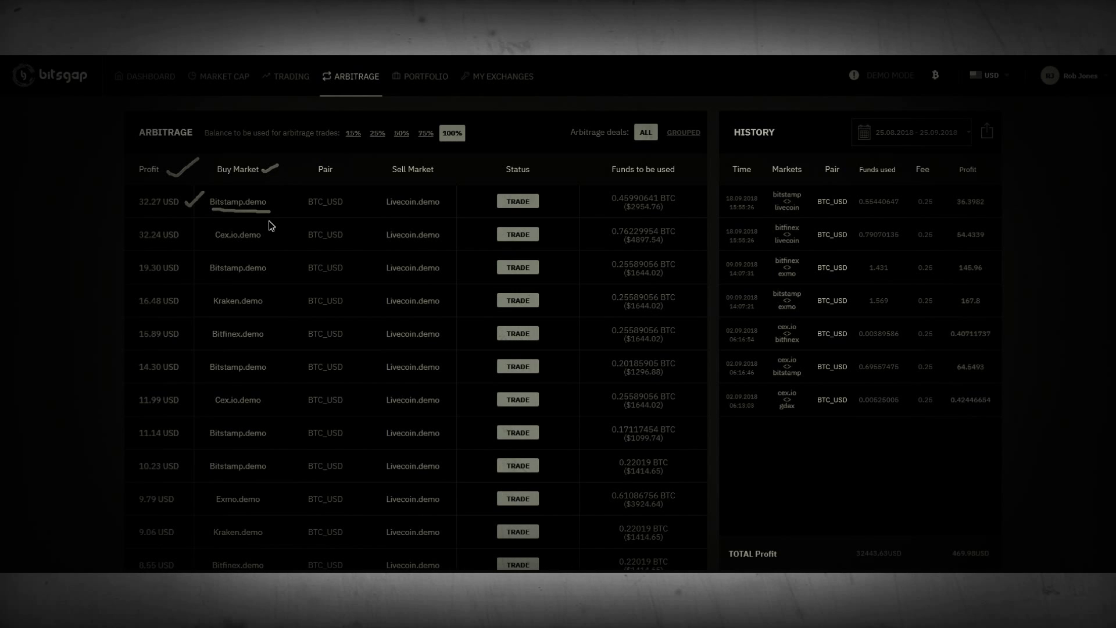
mouse_move(307, 214)
left_mouse_down()
mouse_move(359, 201)
mouse_move(313, 198)
left_mouse_up()
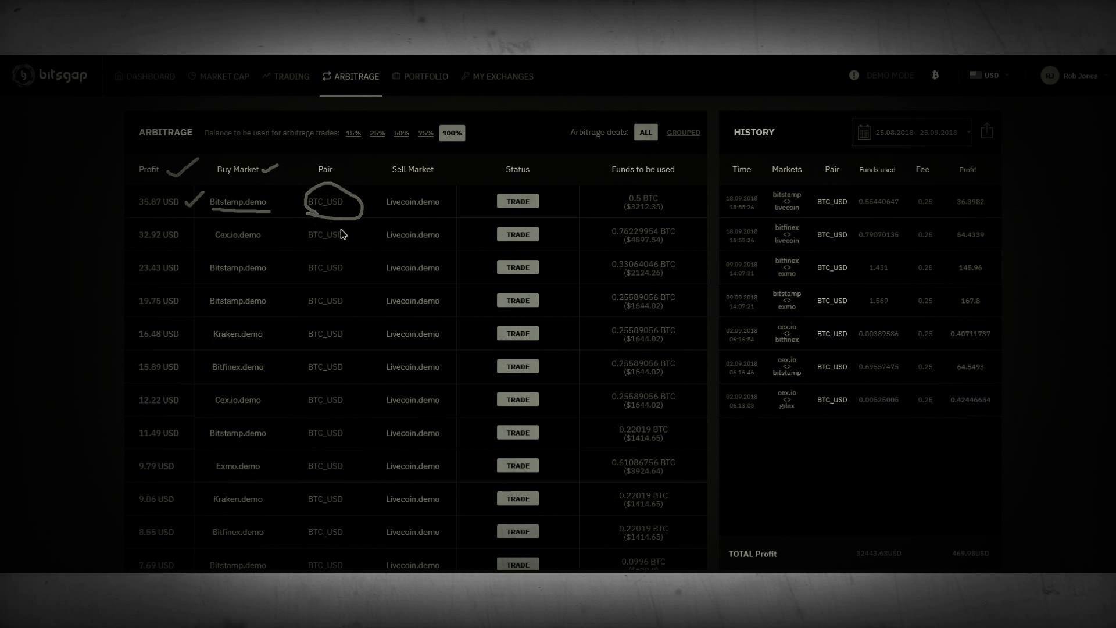
left_click_drag(363, 225, 352, 462)
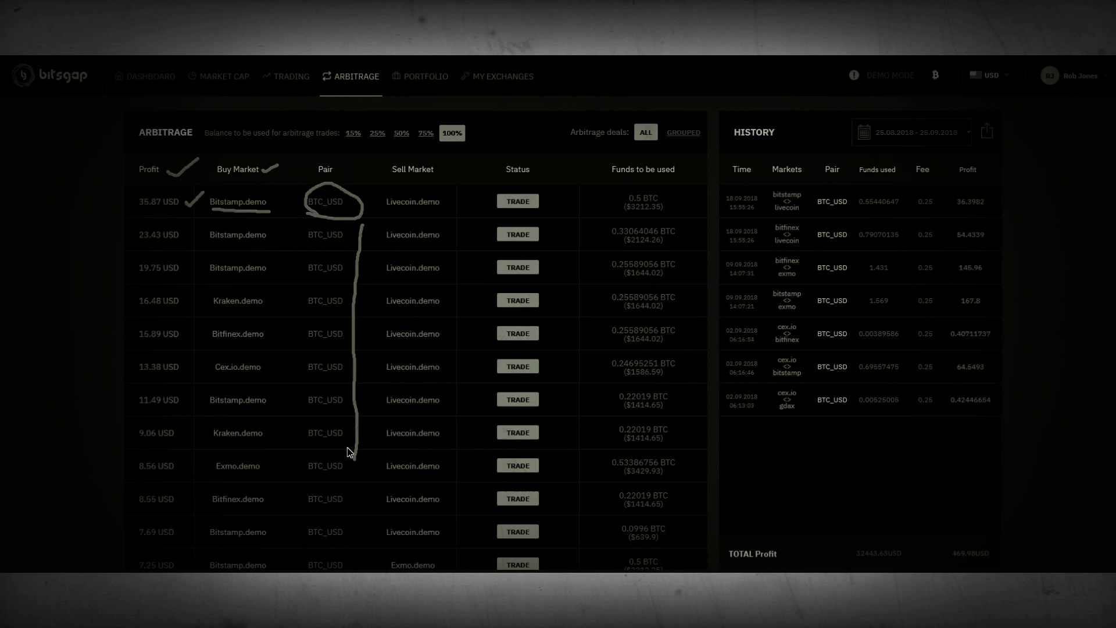
mouse_move(386, 180)
left_mouse_down()
mouse_move(447, 182)
mouse_move(381, 213)
left_mouse_up()
left_click_drag(274, 210, 297, 183)
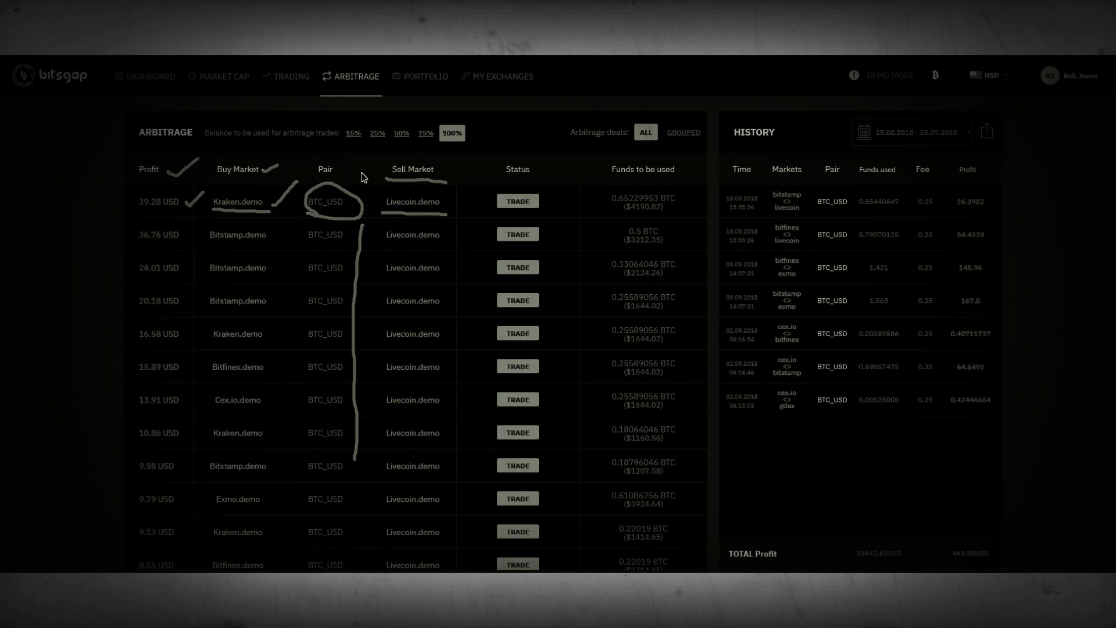
Examine the arbitrage list's sell markets, trade status and the deals that require adding funds to an exchange balance.
left_click_drag(449, 207, 480, 173)
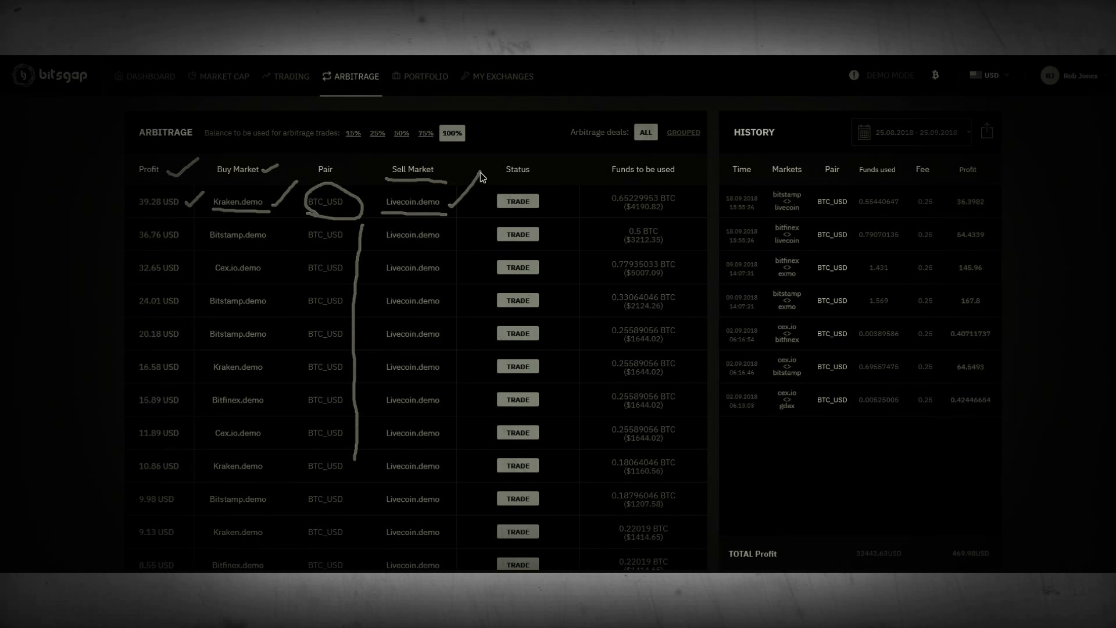
left_click_drag(549, 179, 563, 161)
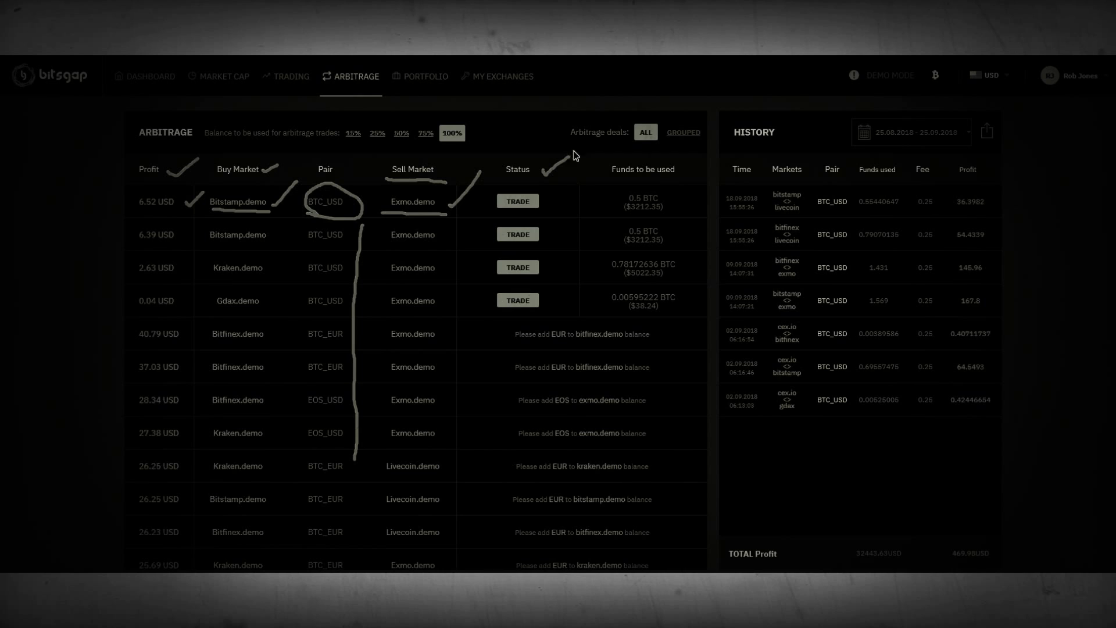
left_click_drag(524, 349, 668, 361)
left_click_drag(509, 379, 639, 386)
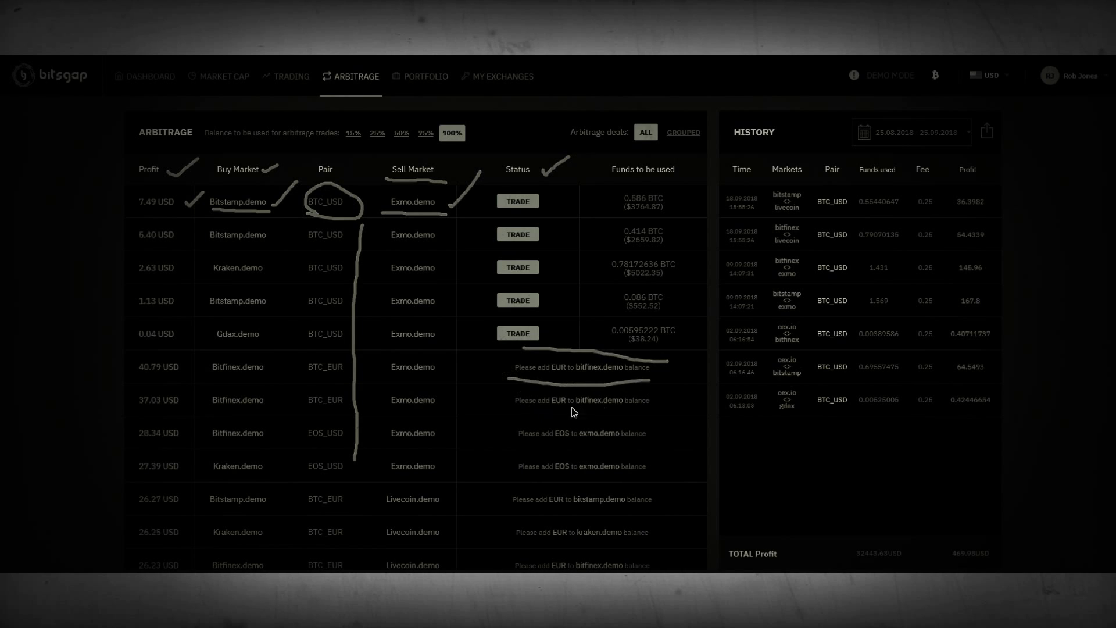
mouse_move(498, 405)
left_mouse_down()
mouse_move(281, 366)
mouse_move(288, 340)
mouse_move(288, 392)
left_mouse_up()
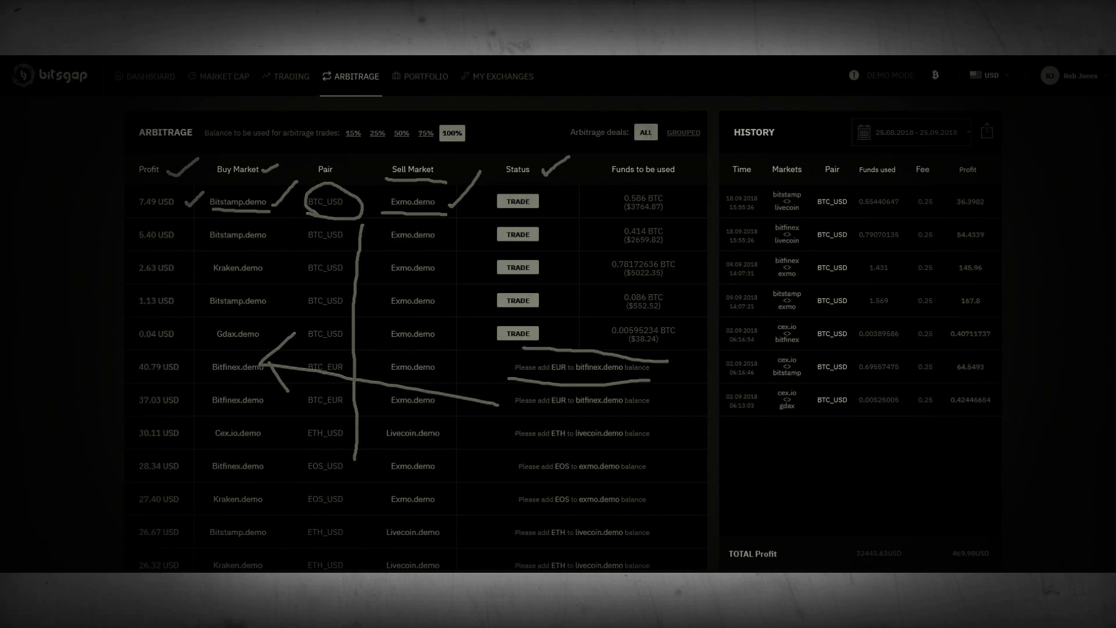
key("e")
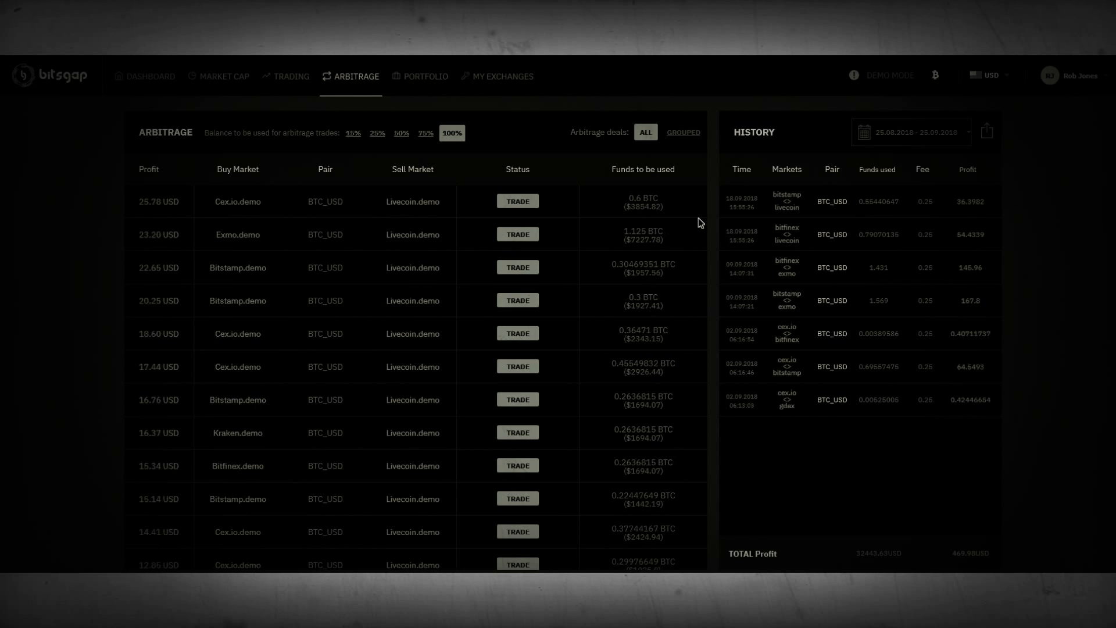
Change the balance share used for arbitrage trades and execute the Bitfinex-to-Exmo BTC_USD deal.
left_click(425, 136)
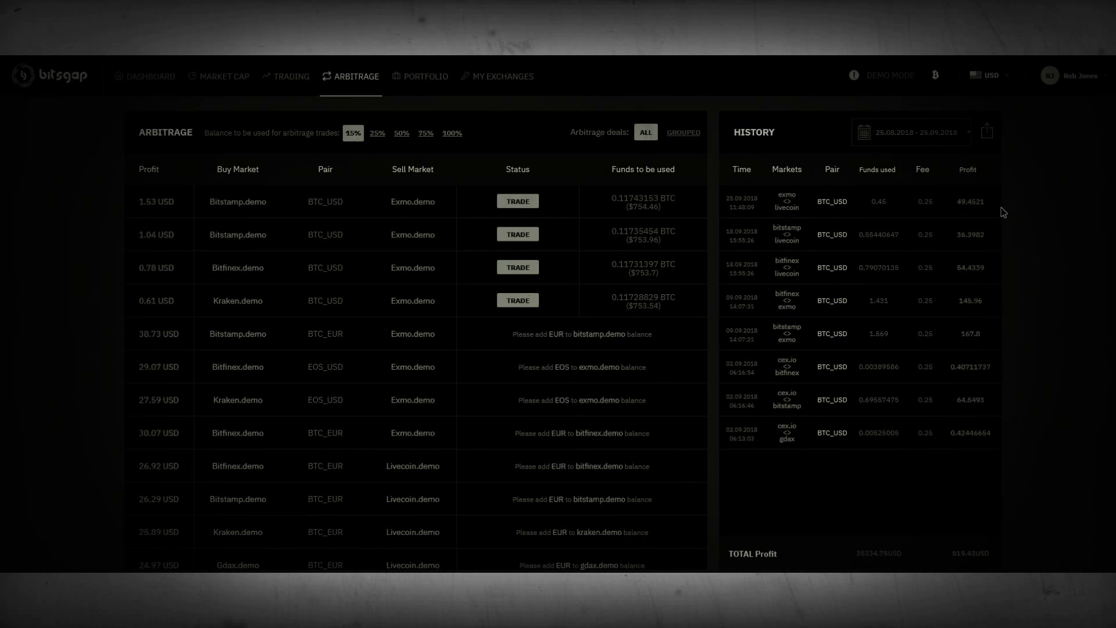
mouse_move(1015, 325)
left_mouse_down()
mouse_move(1007, 448)
mouse_move(840, 487)
mouse_move(742, 466)
mouse_move(712, 433)
mouse_move(714, 273)
mouse_move(749, 179)
mouse_move(880, 173)
mouse_move(992, 184)
mouse_move(1016, 210)
left_mouse_up()
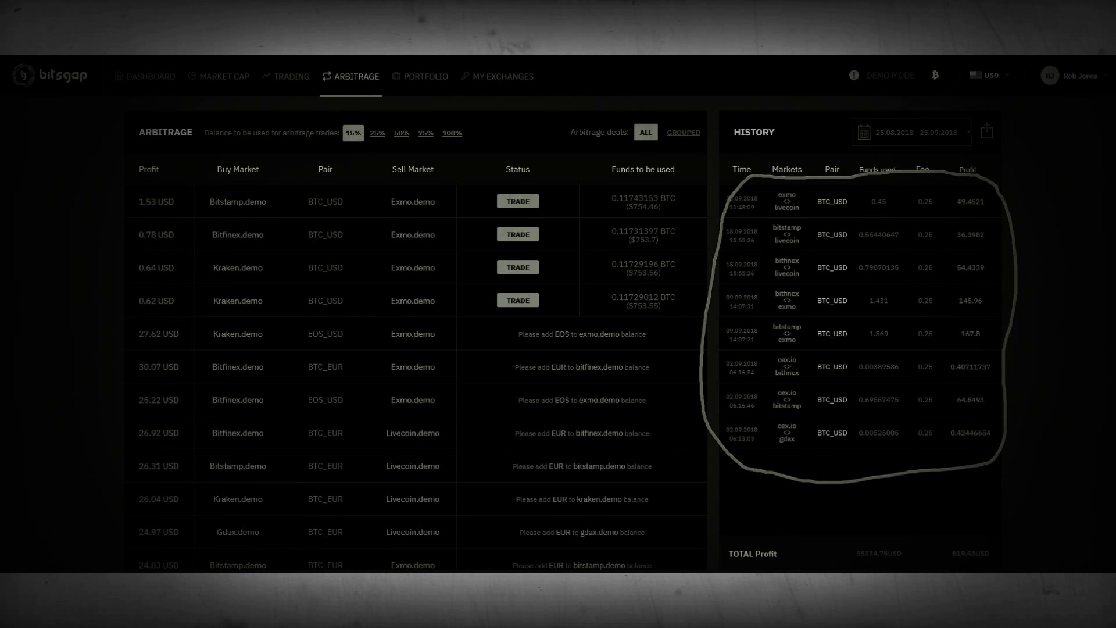
left_click(519, 236)
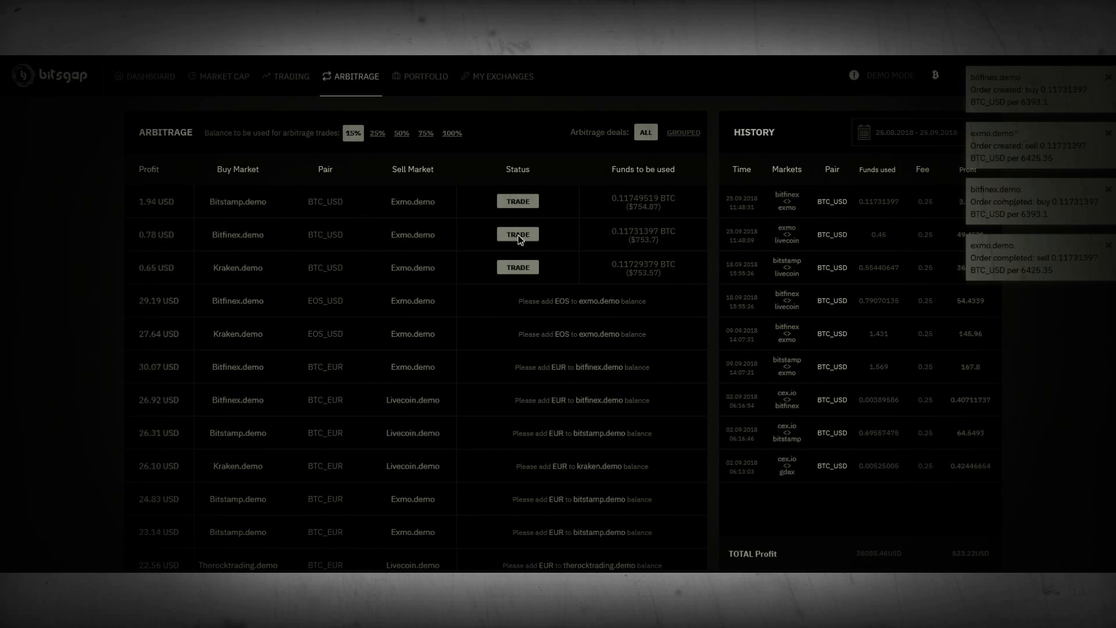
left_click(519, 236)
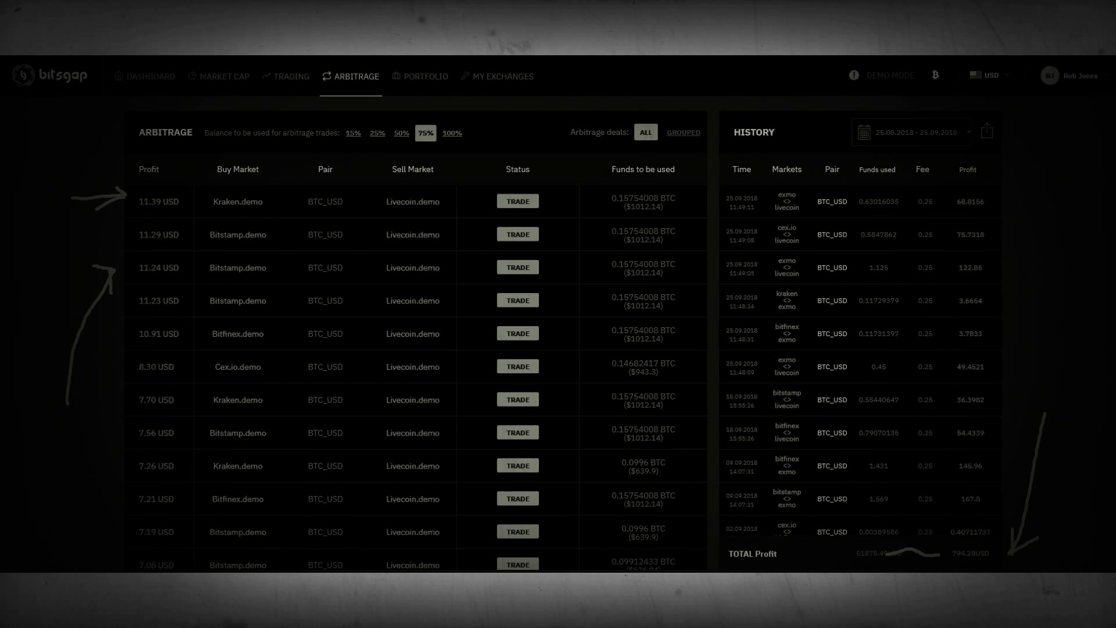
Check the arbitrage history's date range selector and look through the list of past trades.
left_click(965, 134)
left_click(966, 136)
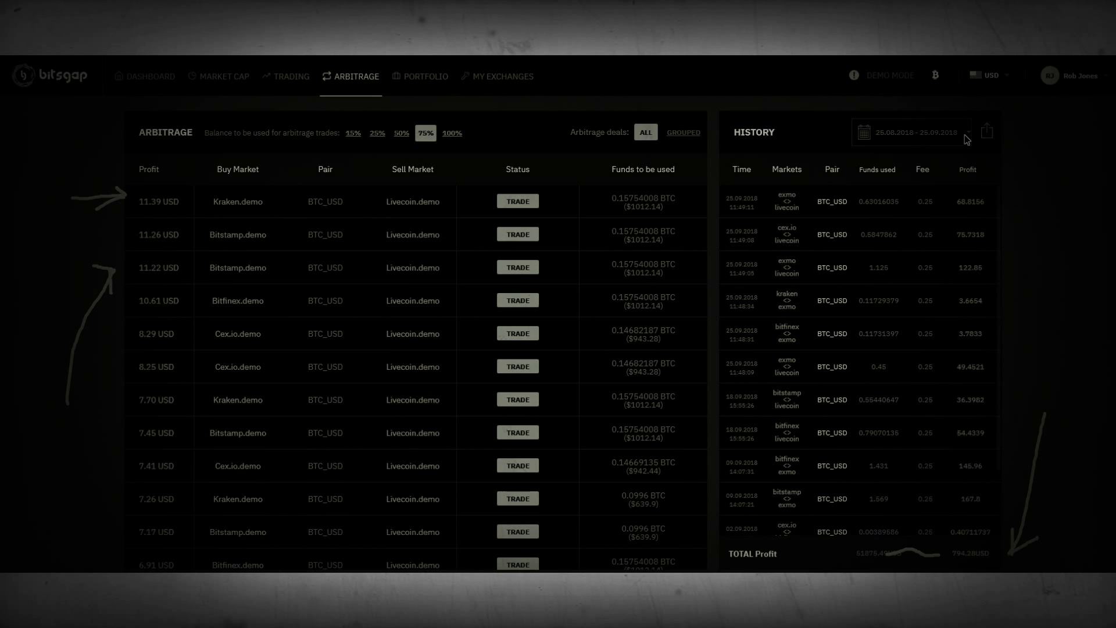
scroll(860, 361, "down", 2)
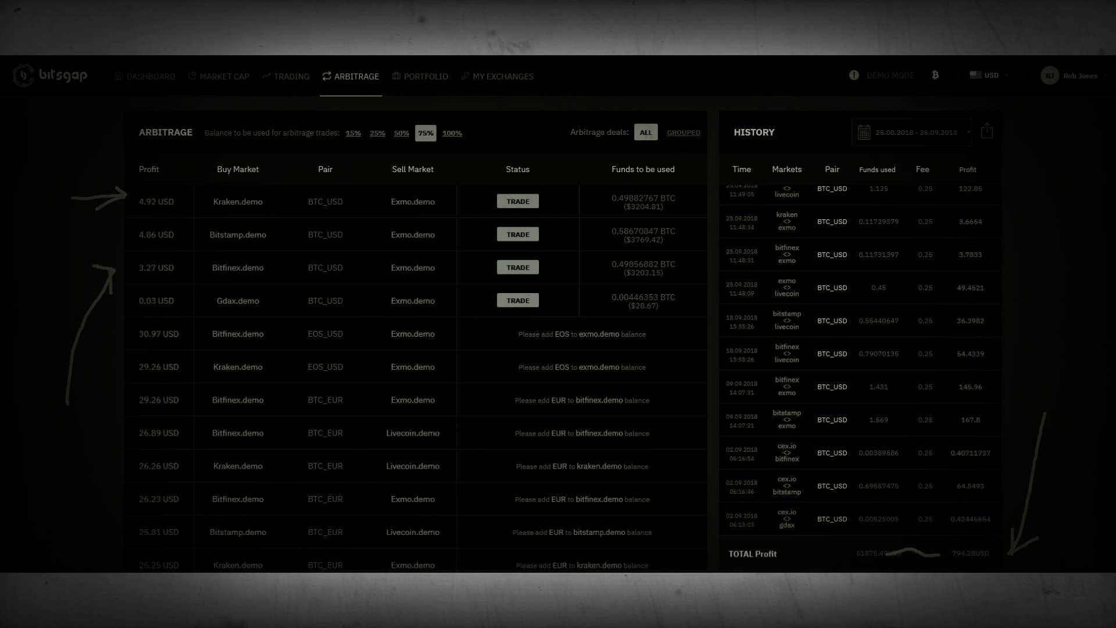
Compare the full list of arbitrage deals with the grouped view.
left_click_drag(644, 147, 676, 197)
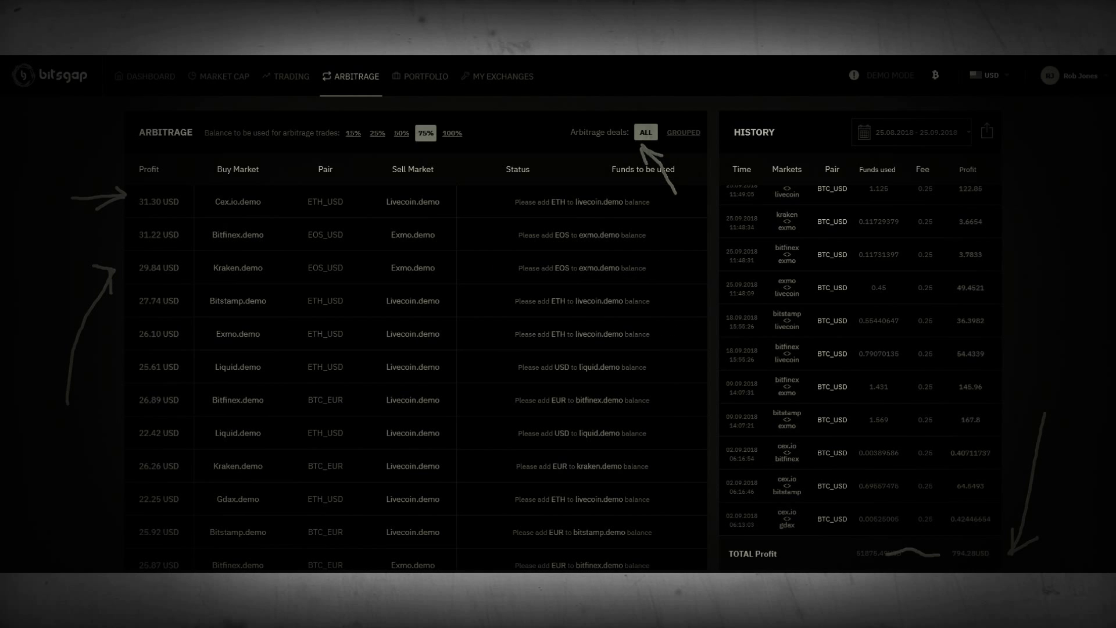
left_click(690, 138)
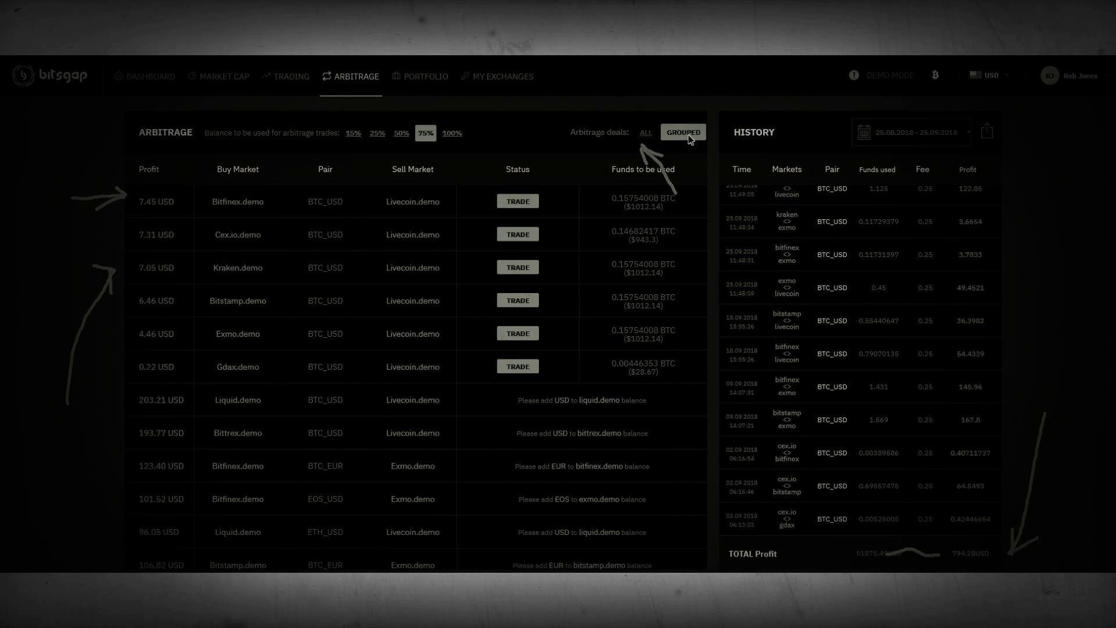
left_click(691, 140)
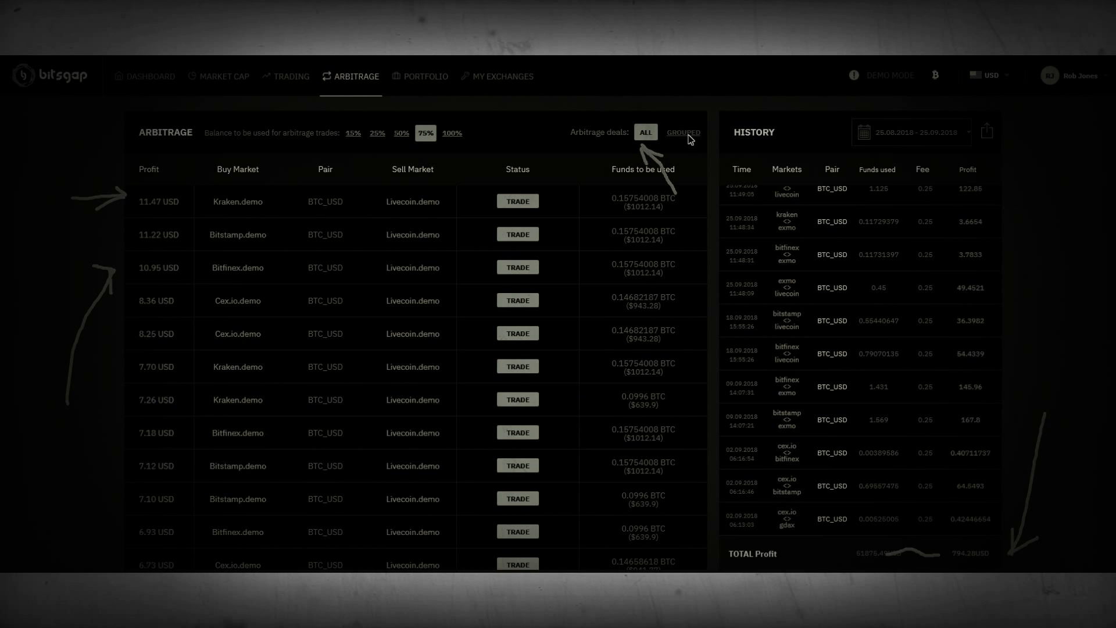
left_click(690, 140)
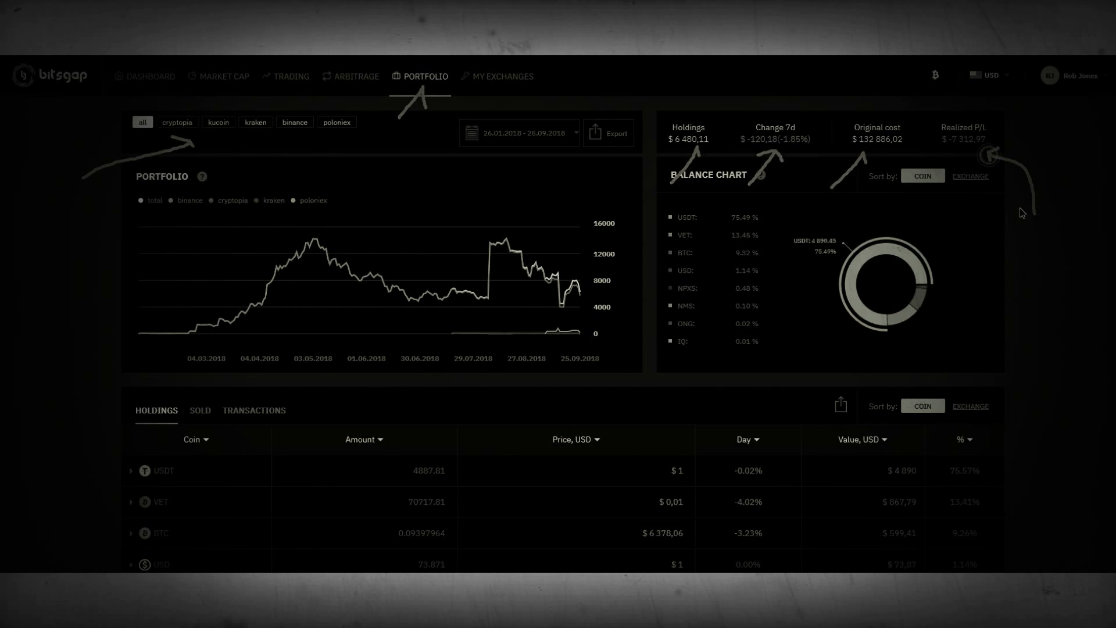
Compare the portfolio's balance chart sorted by exchange and by coin, and examine the coin percentages.
left_click(978, 176)
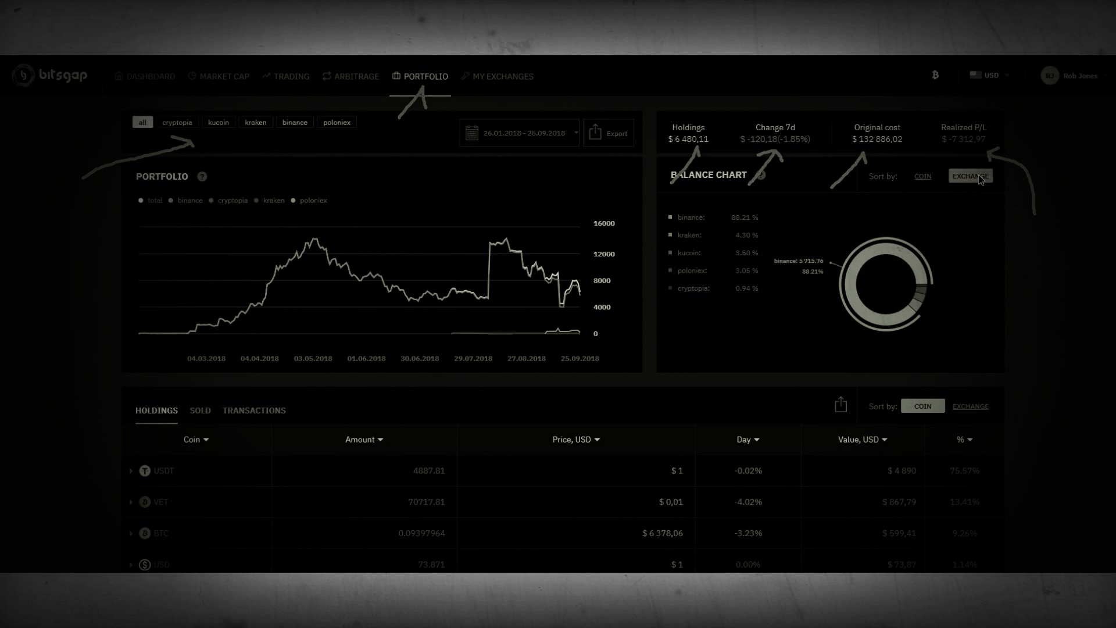
left_click(979, 176)
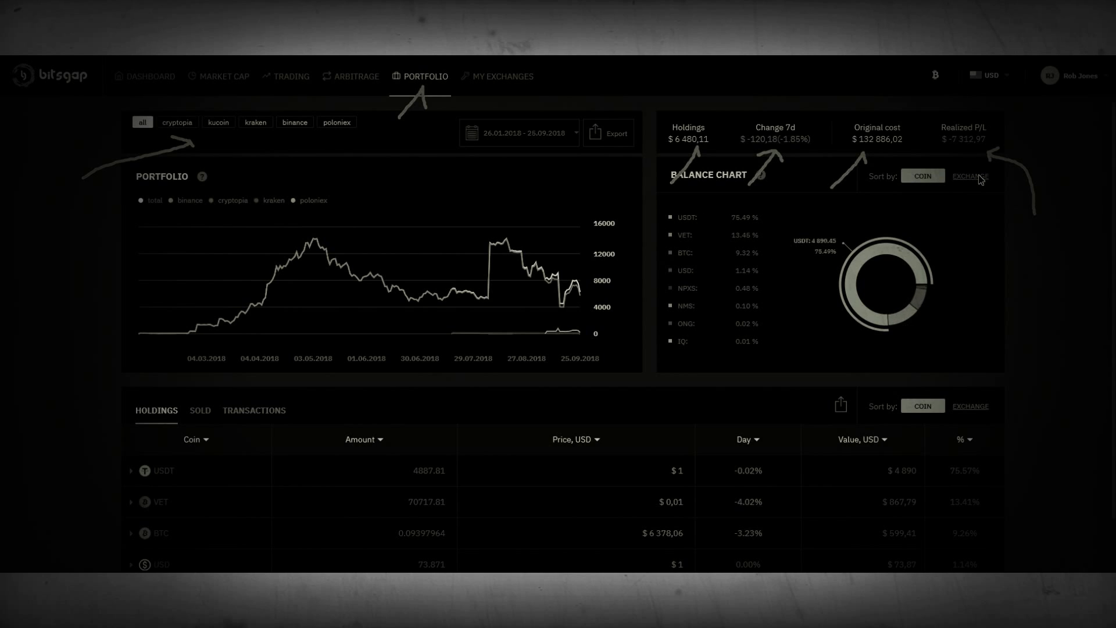
mouse_move(789, 289)
left_mouse_down()
mouse_move(773, 216)
mouse_move(726, 272)
mouse_move(711, 270)
mouse_move(718, 279)
left_mouse_up()
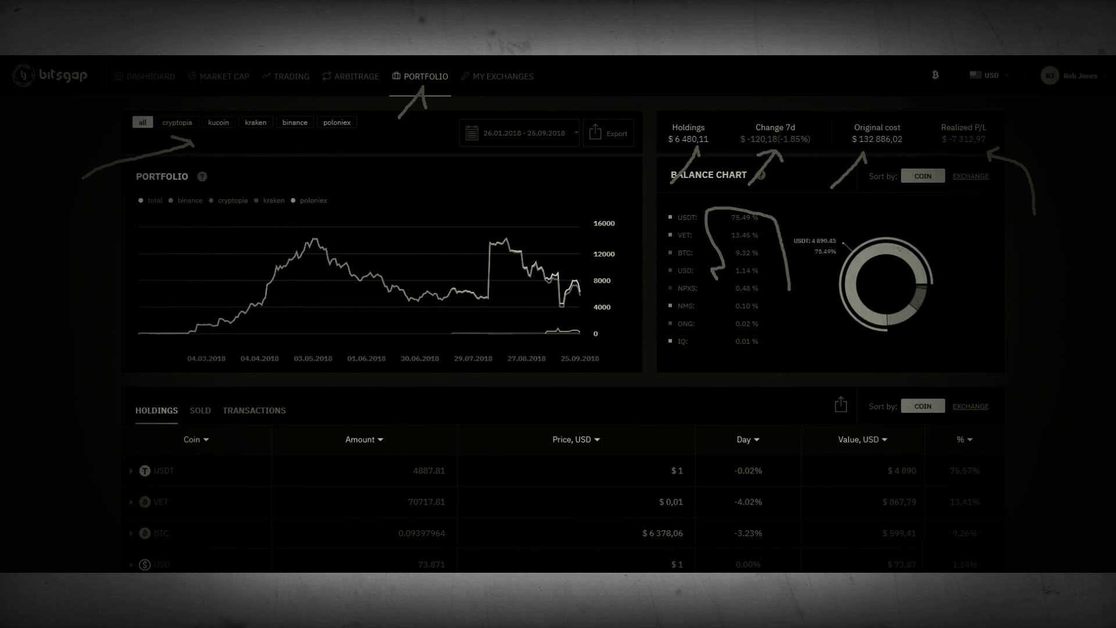
Look through the portfolio's holdings, sold coins and transactions, and view the binance balance chart sorted by exchange.
scroll(1026, 389, "down", 1)
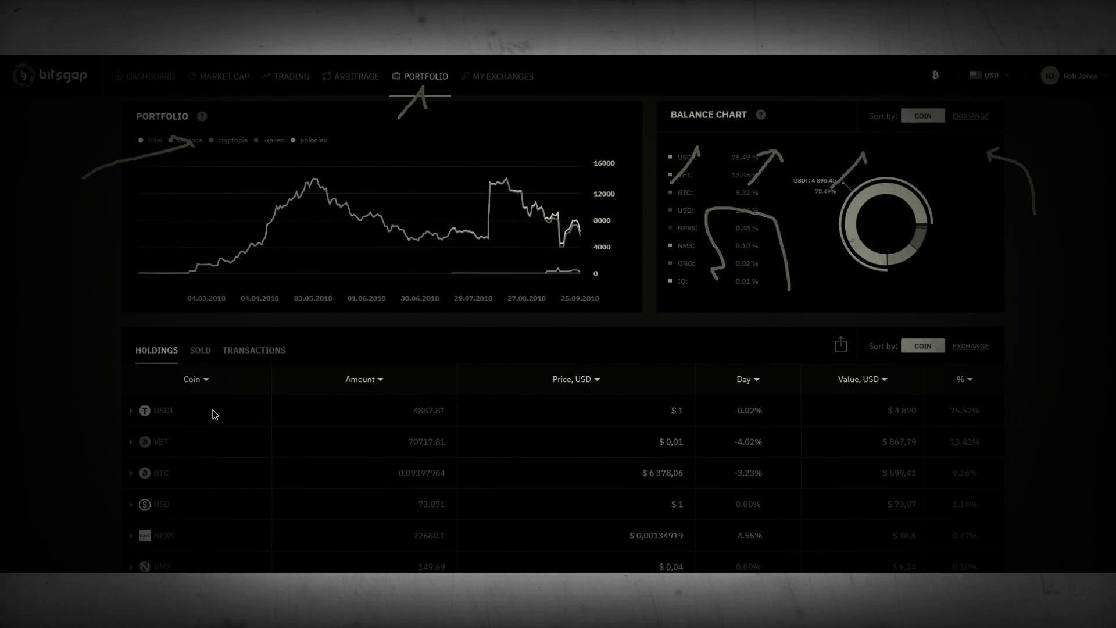
left_click(206, 355)
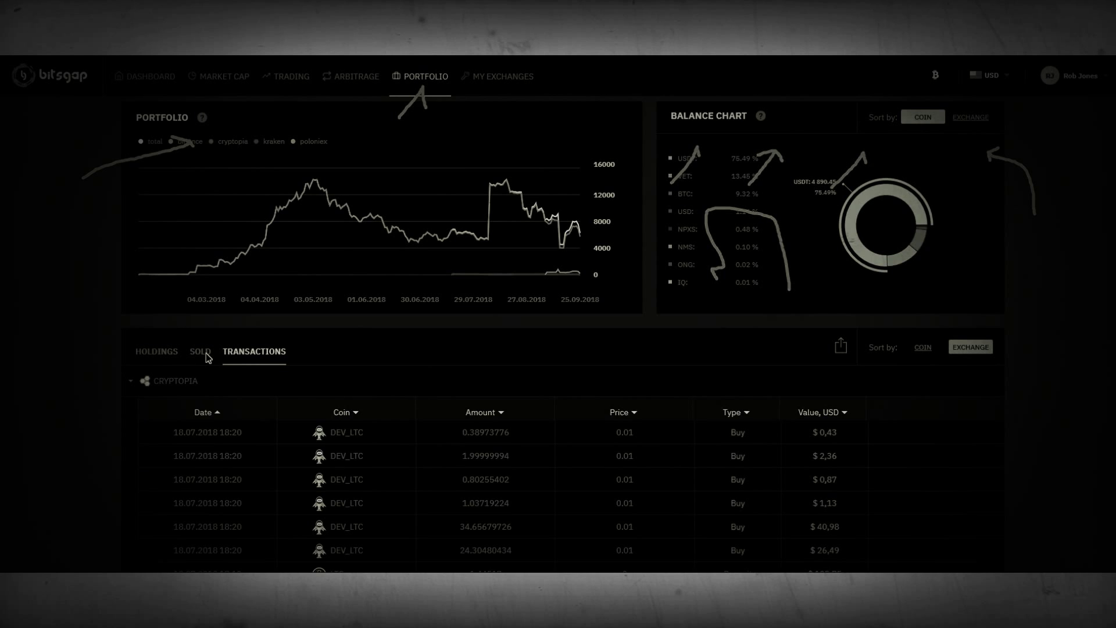
scroll(208, 356, "up", 1)
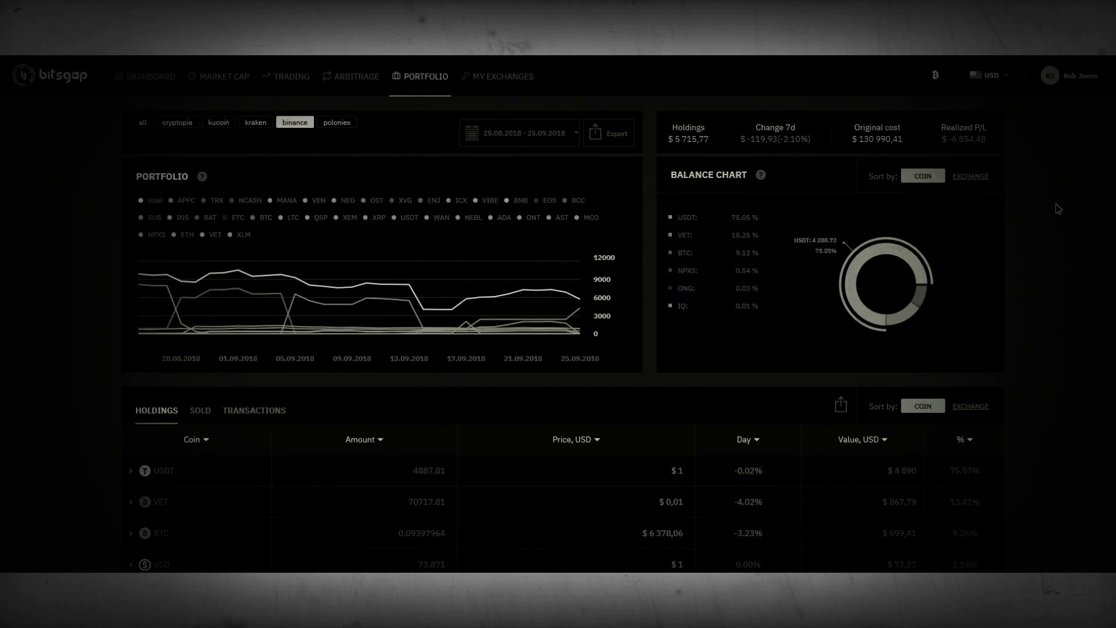
left_click(968, 178)
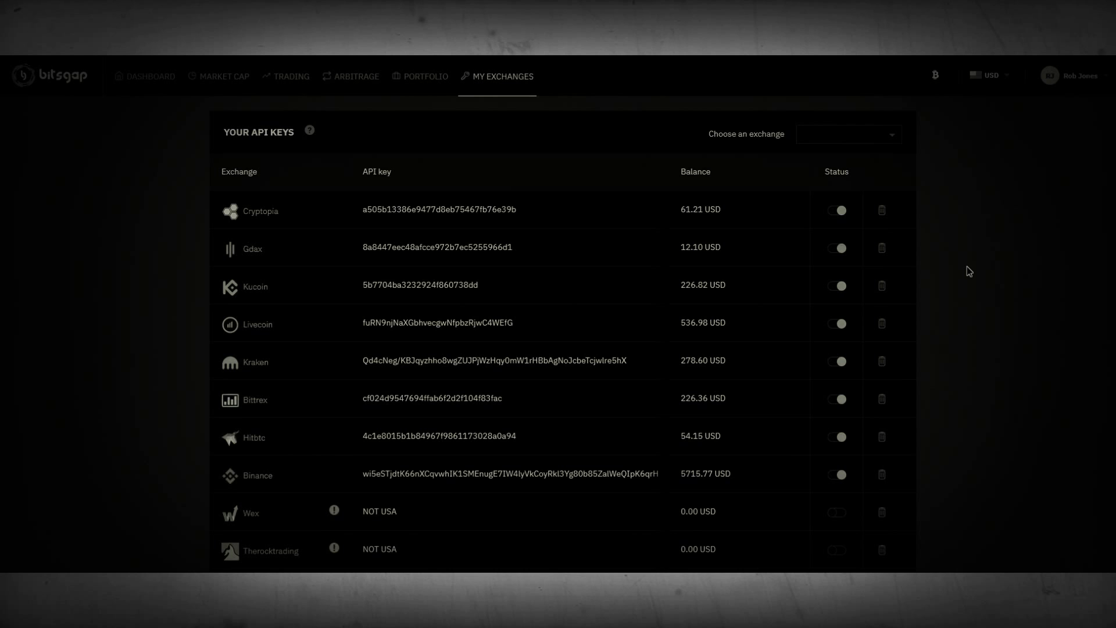
Look through the list of exchanges with their API keys, balances and connection status.
scroll(969, 272, "down", 1)
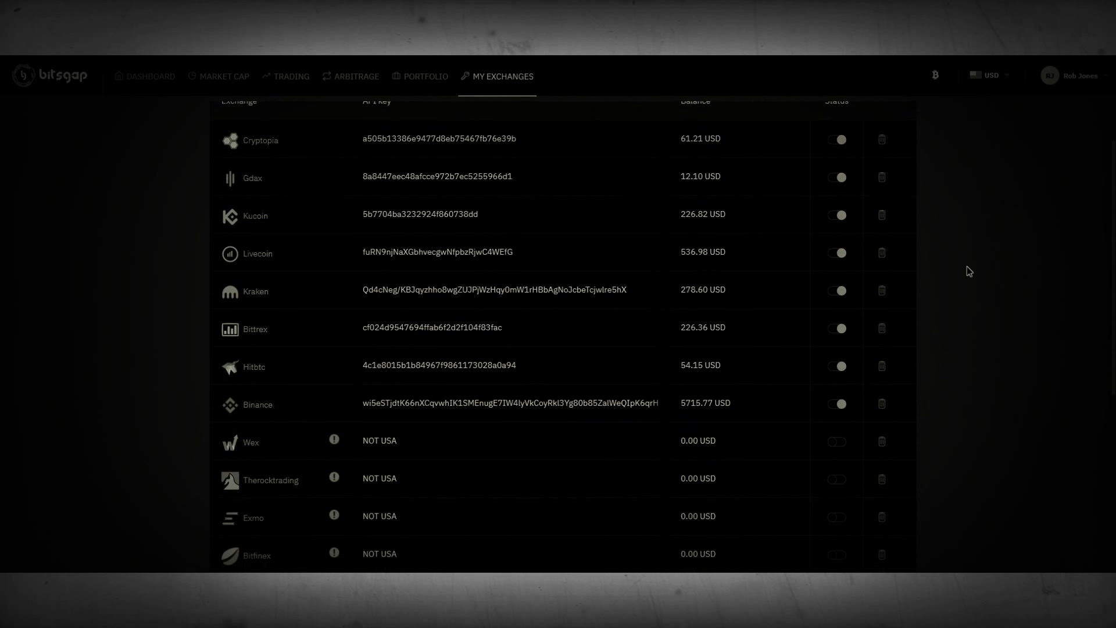
scroll(969, 272, "down", 4)
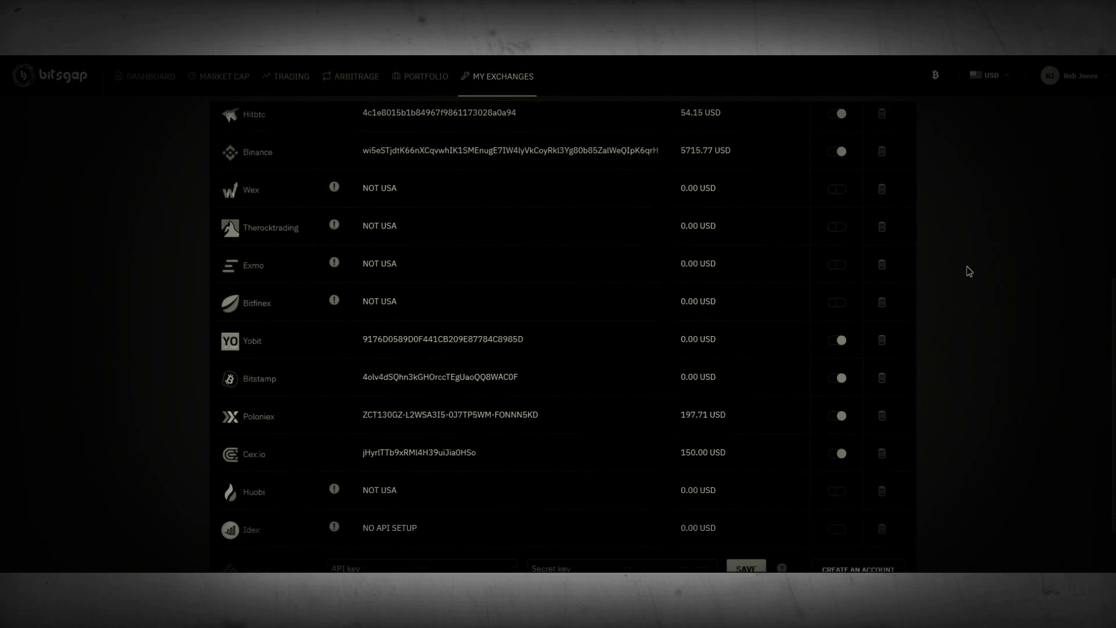
scroll(969, 271, "down", 1)
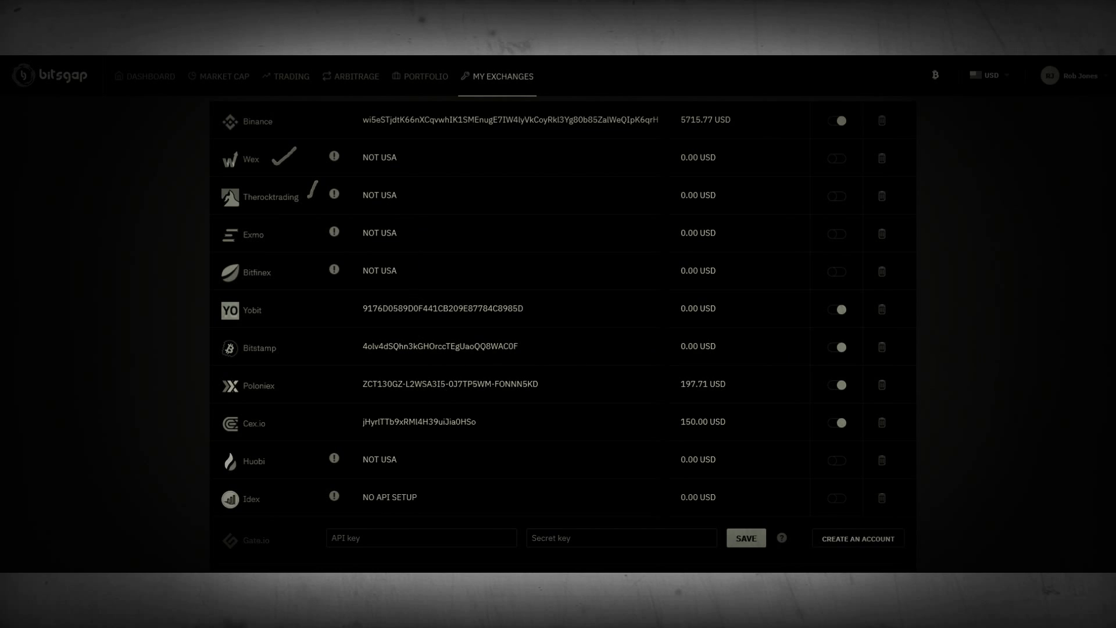
scroll(985, 316, "down", 1)
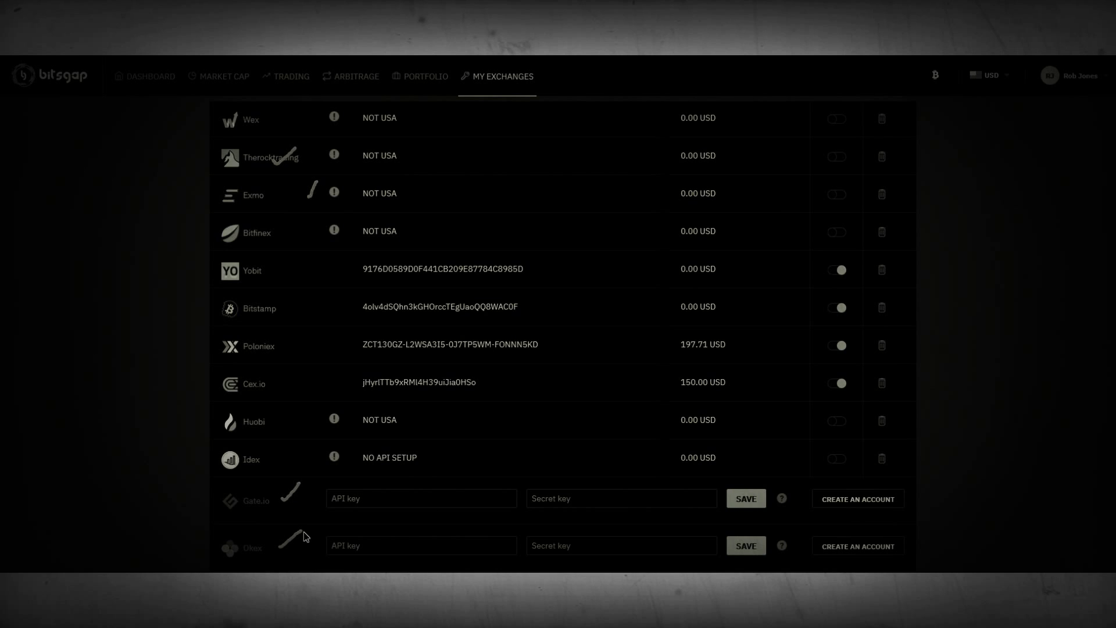
Examine the API key and secret key fields of Gate.io and the other exchange without saved keys.
left_click_drag(343, 499, 419, 494)
left_click_drag(360, 545, 418, 542)
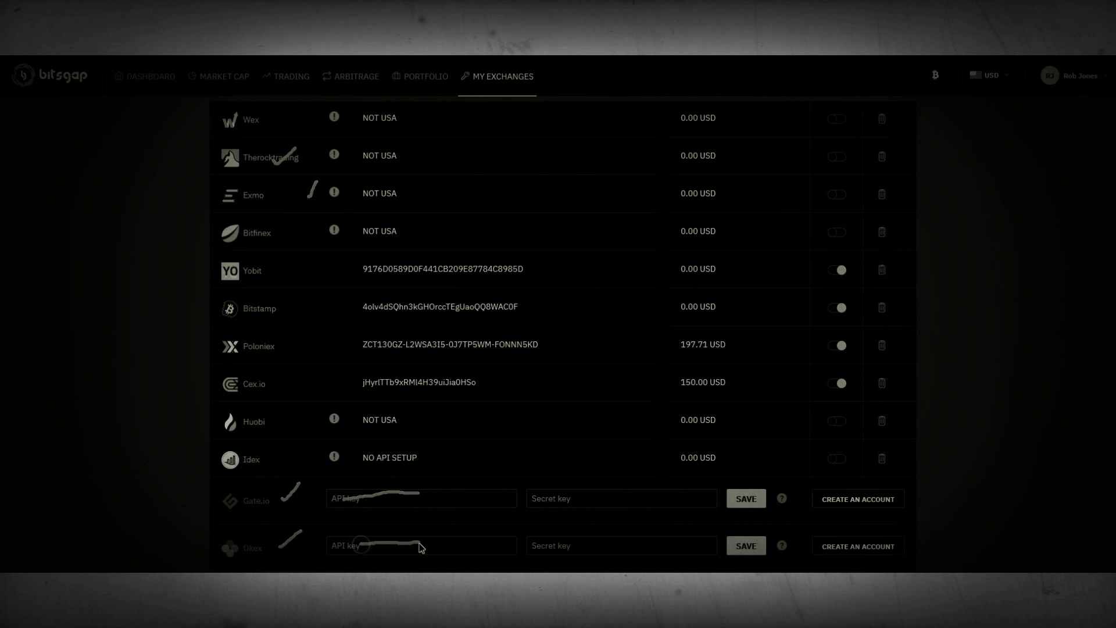
left_click_drag(557, 501, 587, 499)
left_click_drag(580, 547, 621, 547)
mouse_move(853, 413)
left_mouse_down()
mouse_move(837, 408)
mouse_move(843, 430)
mouse_move(853, 410)
left_mouse_up()
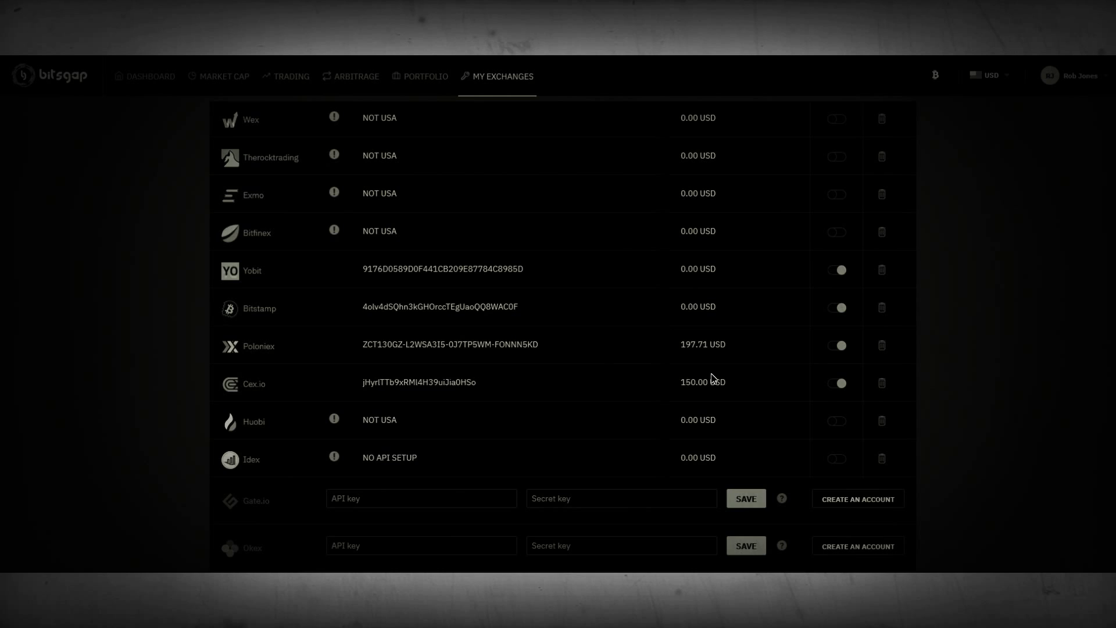
Open the help article on creating a Gate.io API key, read its steps and return to the exchanges page.
double_click(244, 498)
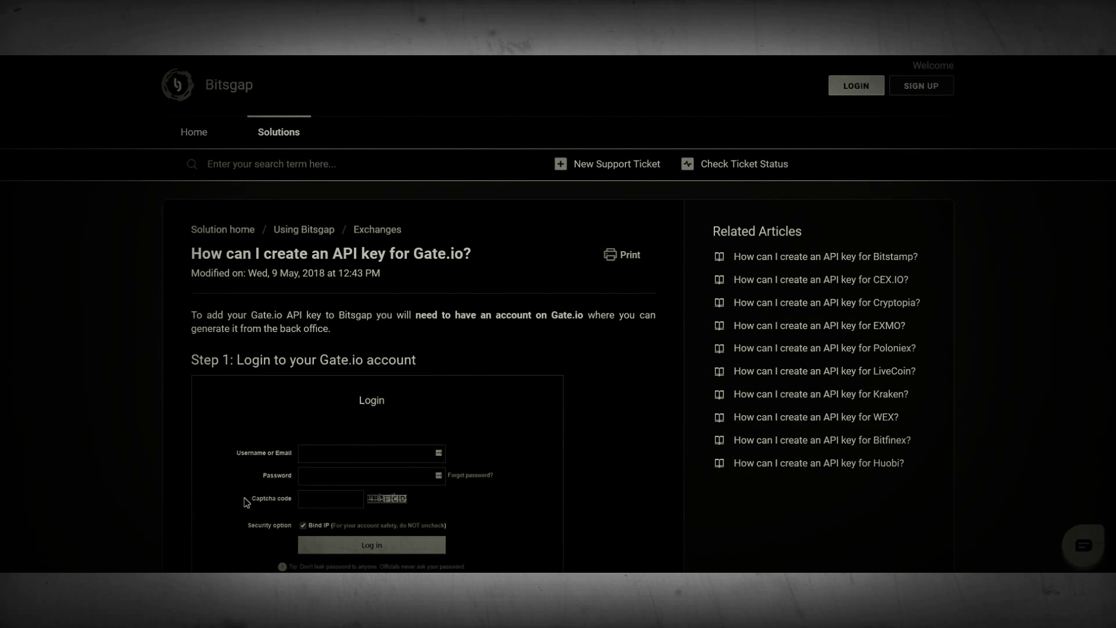
scroll(246, 502, "down", 3)
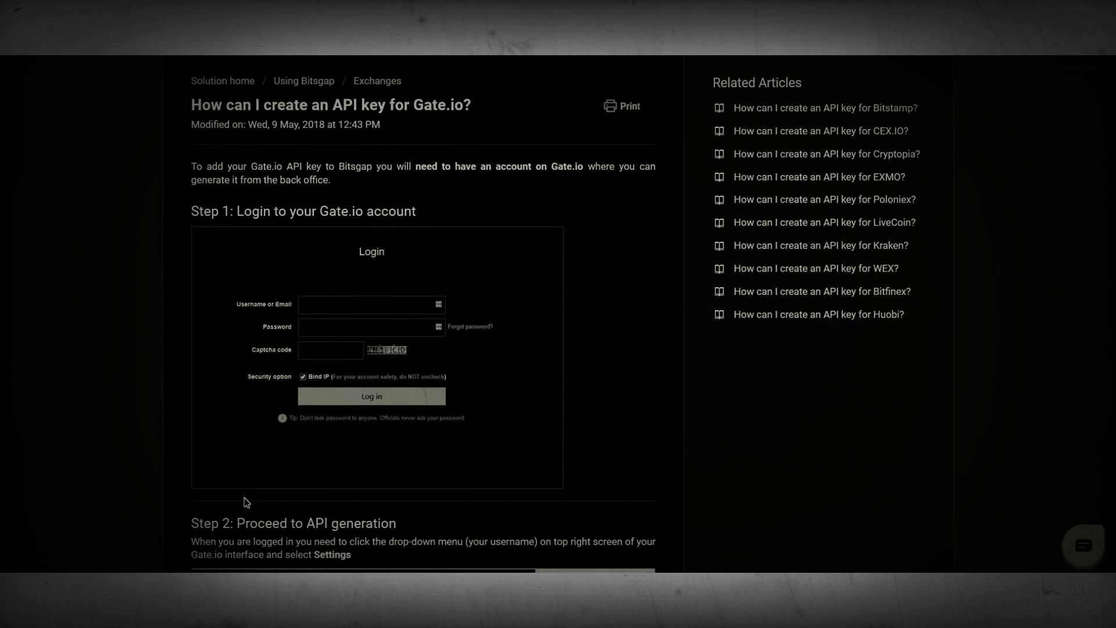
scroll(246, 503, "down", 2)
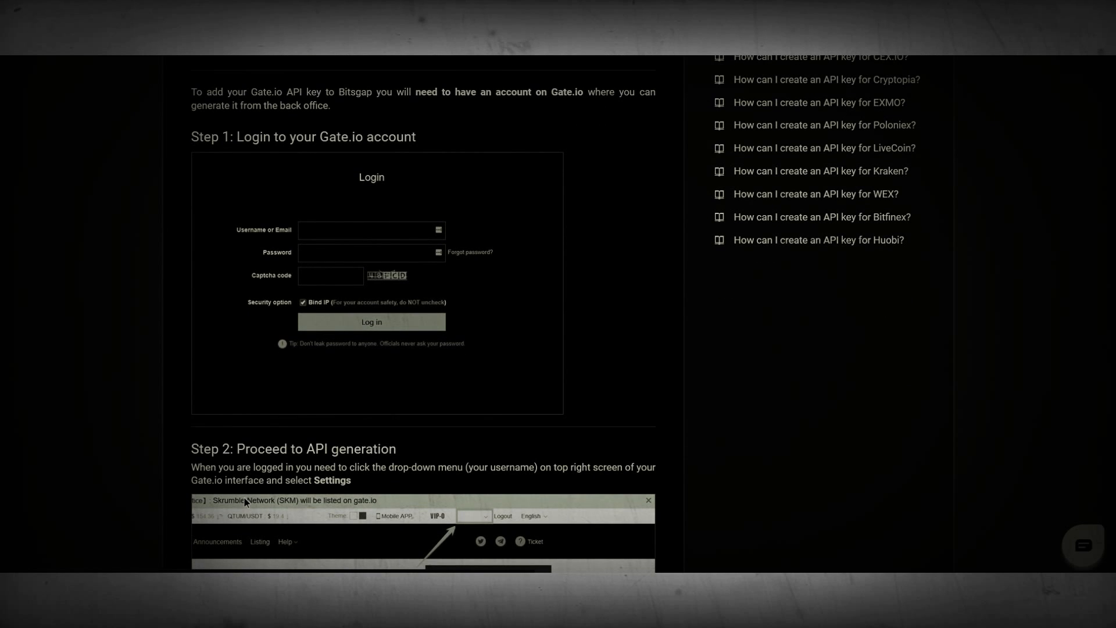
scroll(244, 498, "down", 3)
scroll(246, 502, "down", 4)
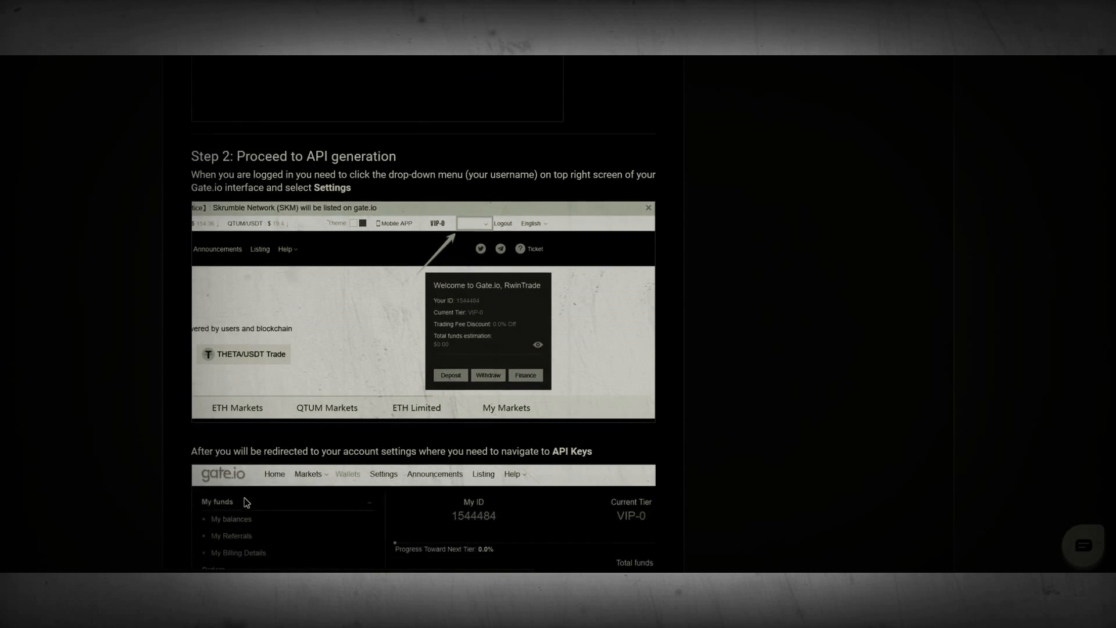
scroll(246, 503, "down", 2)
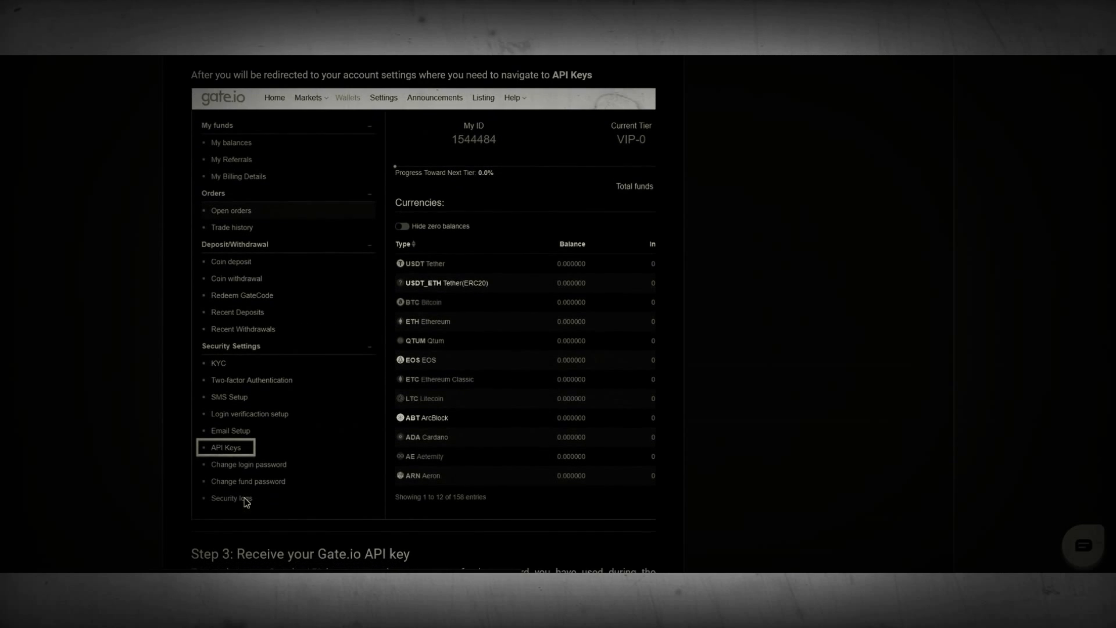
scroll(247, 503, "down", 4)
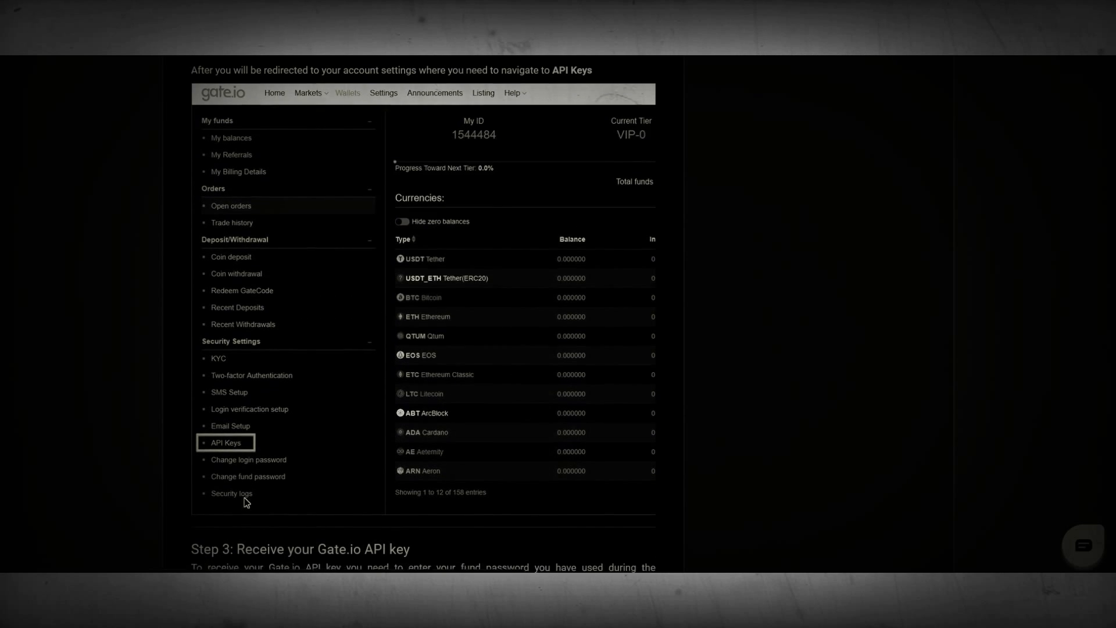
scroll(246, 502, "down", 5)
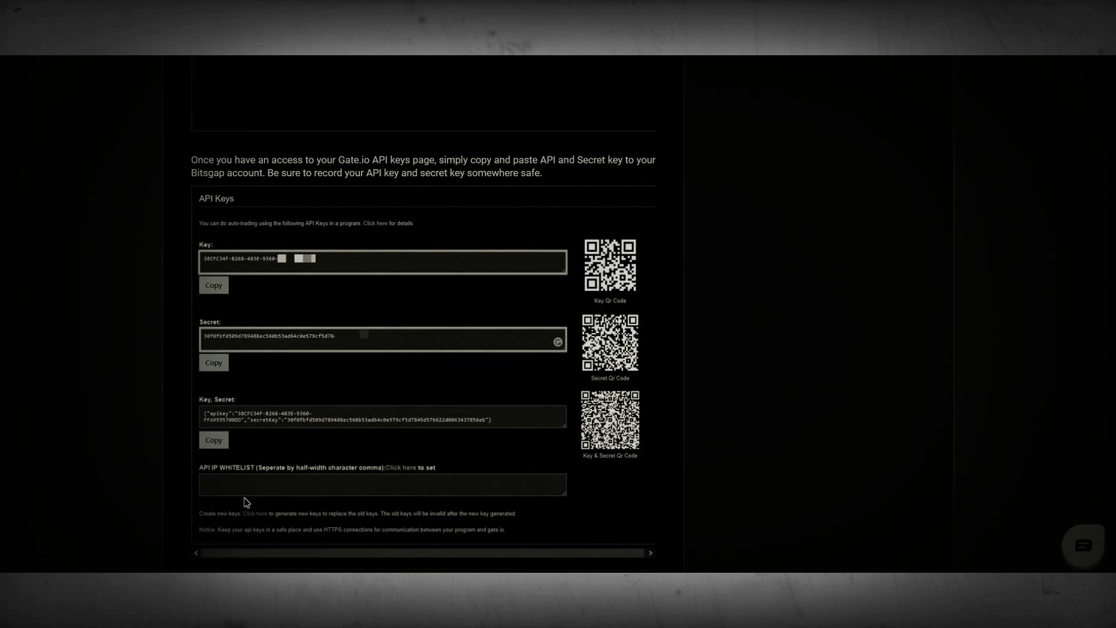
key("ctrl+shift+Tab")
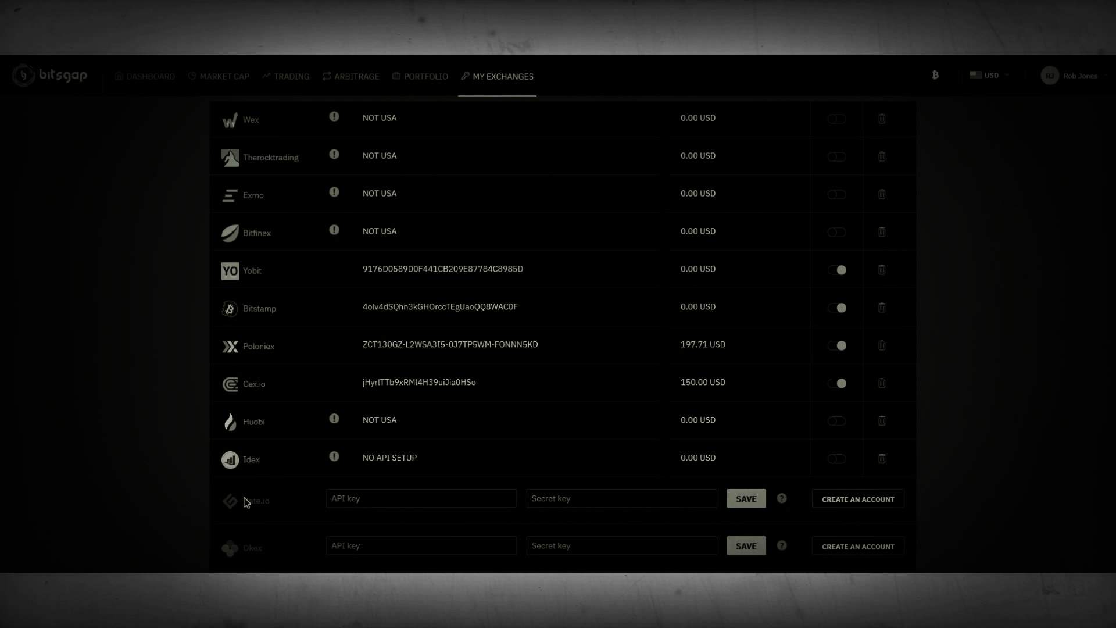
key("shift+Left")
key("shift+Left")
key("shift+Left")
key("shift+Left")
left_click_drag(413, 458, 368, 458)
Skim the Gate.io API key article from its beginning once more and return to the first entries of the exchange list.
left_click(245, 499)
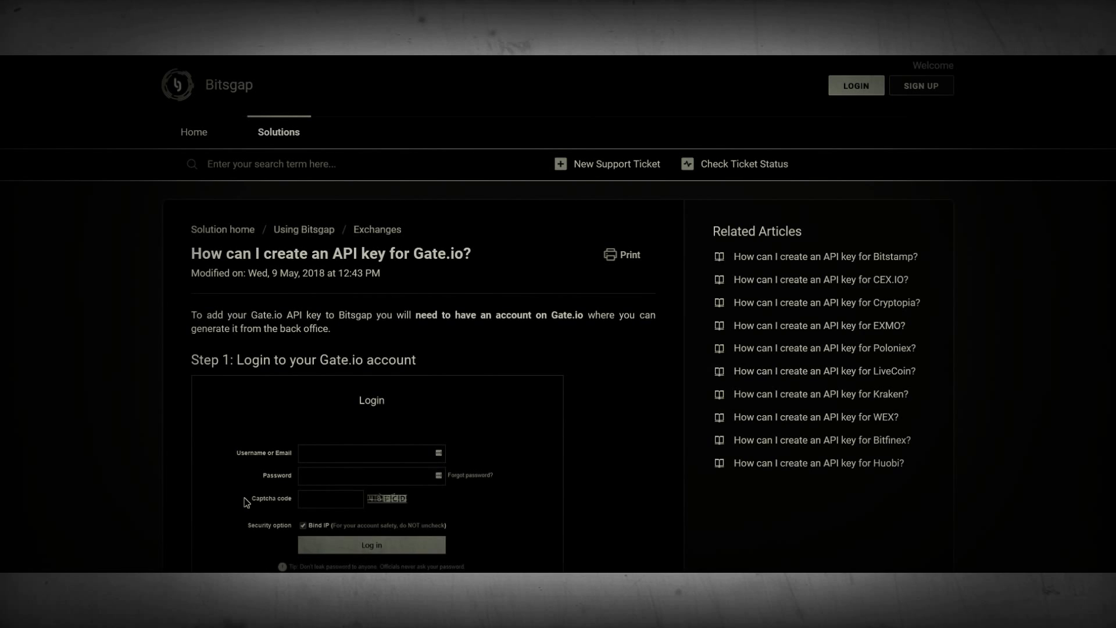
scroll(244, 498, "down", 13)
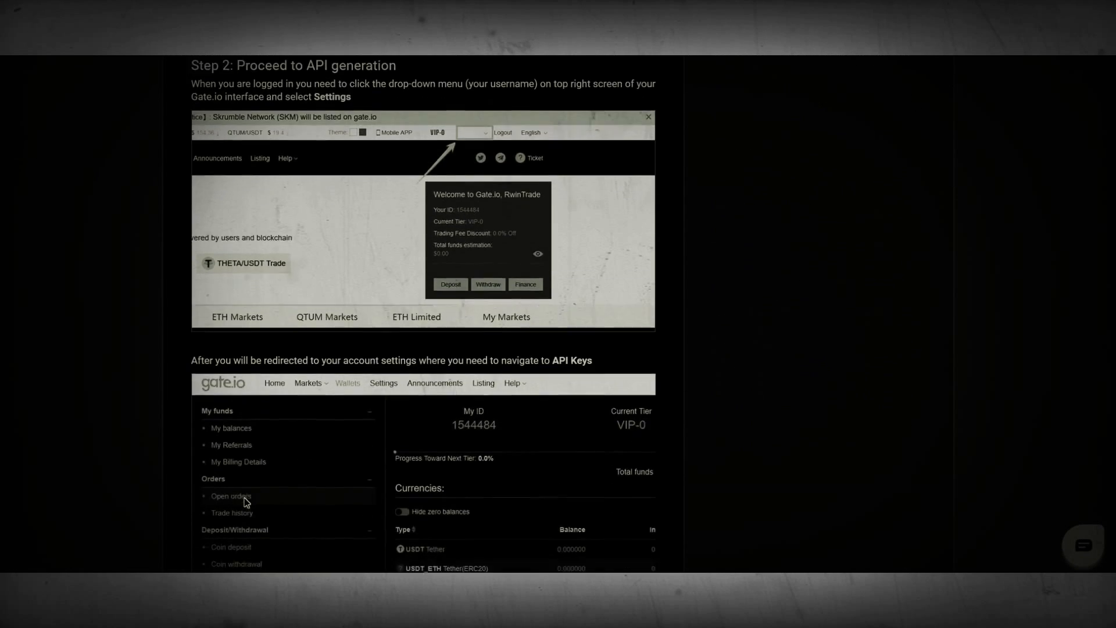
scroll(244, 502, "down", 3)
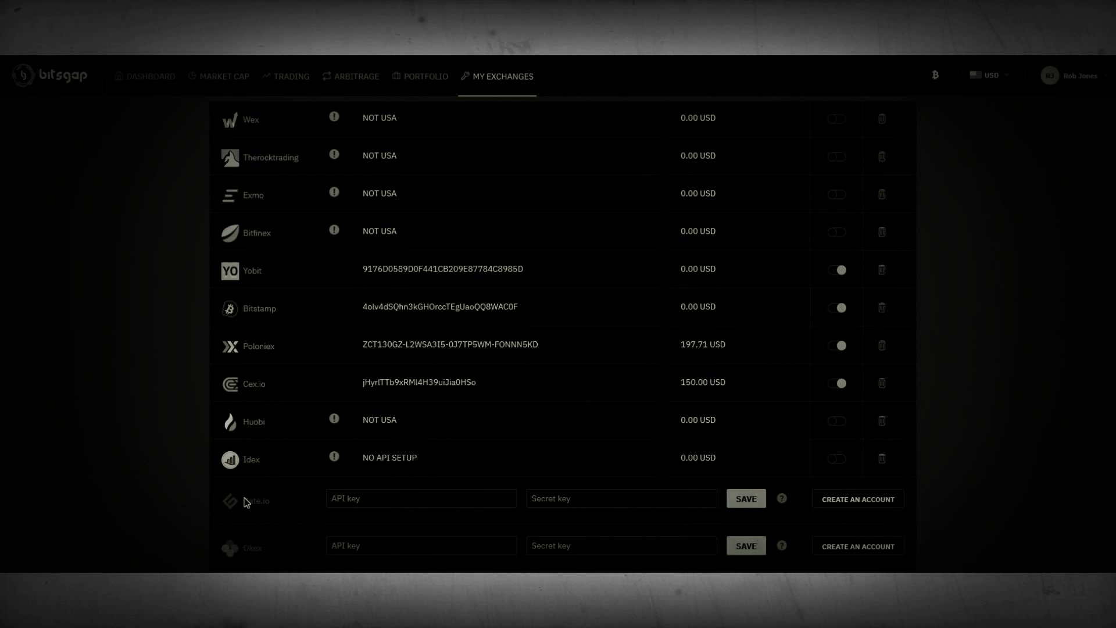
scroll(246, 502, "up", 8)
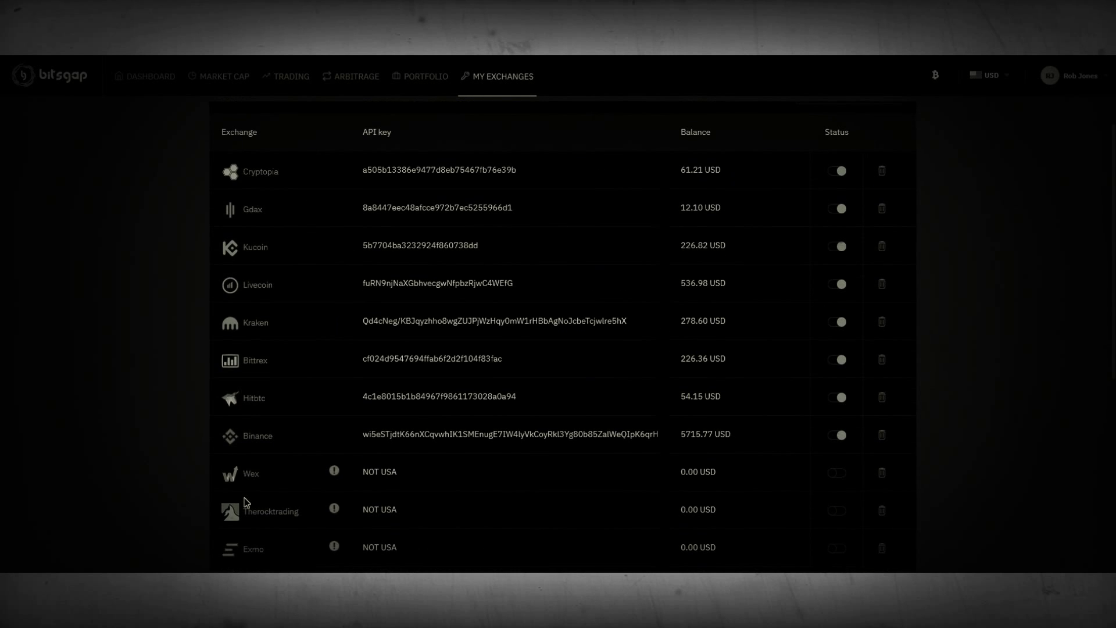